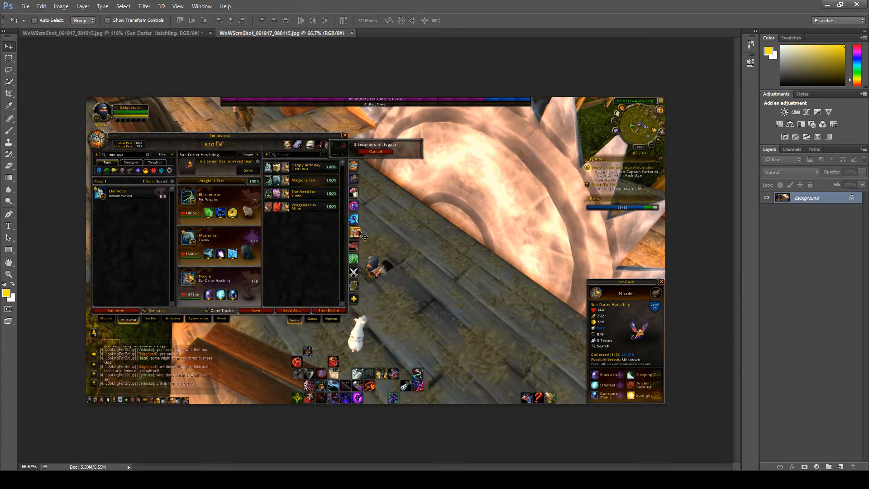
Step: Compare the finished Sun Darter Hatchling thumbnail with its source screenshot, and close the finished WoWScrnShot_061817_081015.jpg document
{"action": "left_click", "coordinate": [167, 33]}
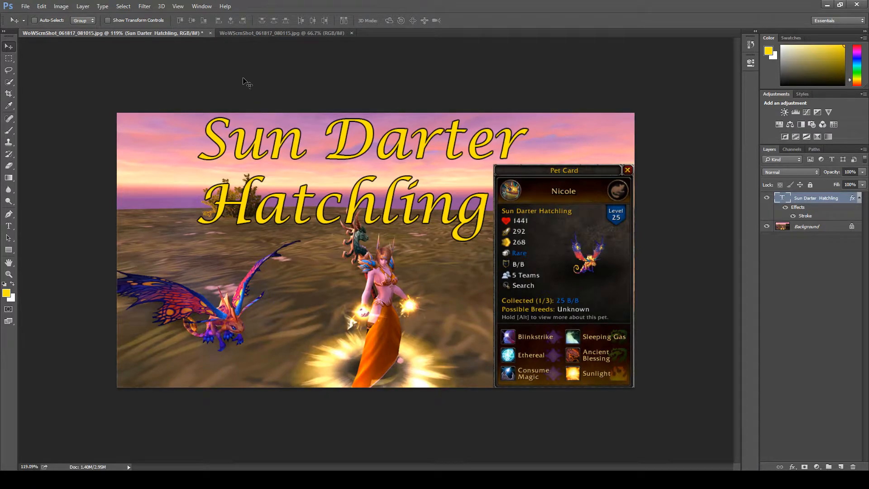
{"action": "left_click", "coordinate": [286, 33]}
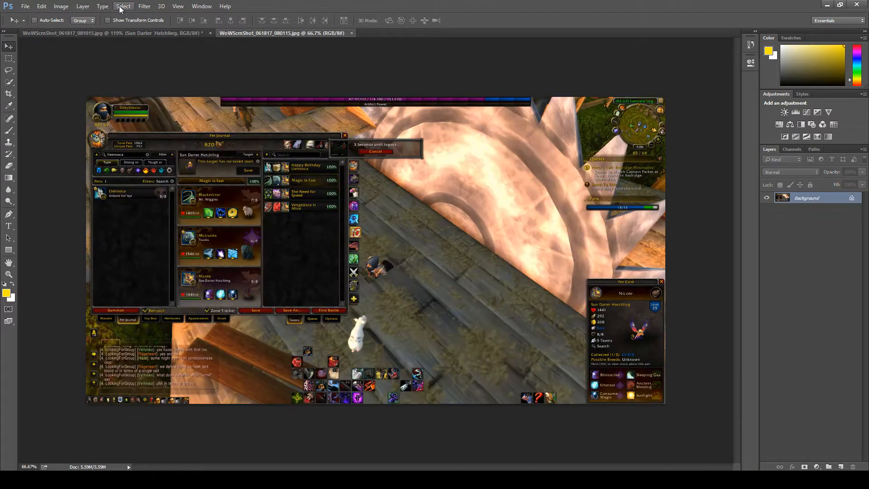
{"action": "left_click", "coordinate": [210, 31]}
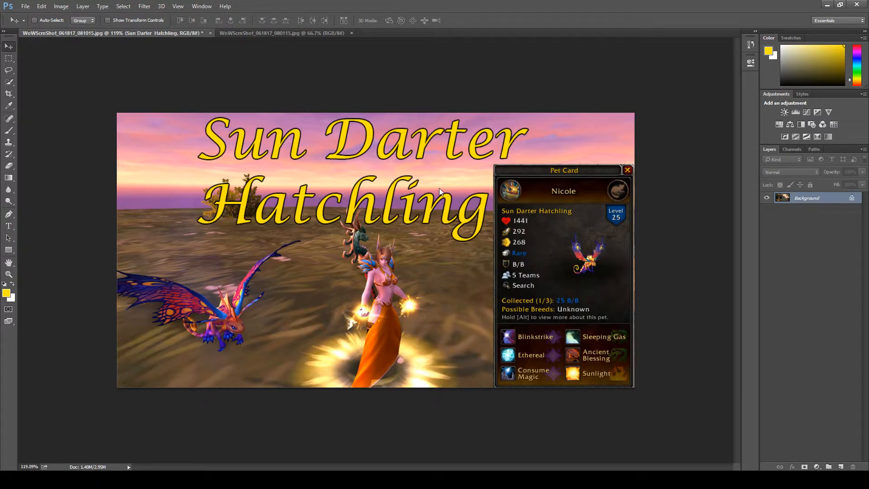
{"action": "key", "text": "ctrl+w"}
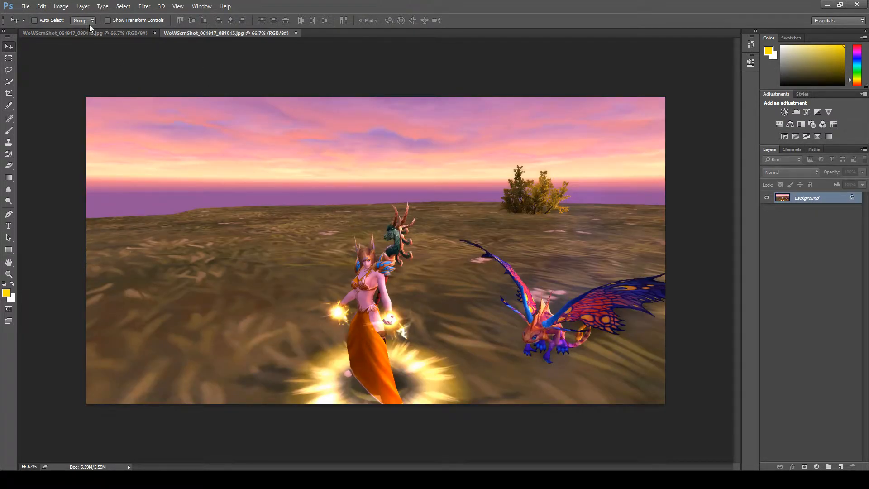
Step: Examine the two source screenshots, comparing the Pet Journal capture in WoWScrnShot_061817_080115.jpg with the sunset scene in WoWScrnShot_061817_081015.jpg
{"action": "left_click", "coordinate": [93, 32]}
{"action": "left_click", "coordinate": [188, 31]}
{"action": "left_click", "coordinate": [125, 34]}
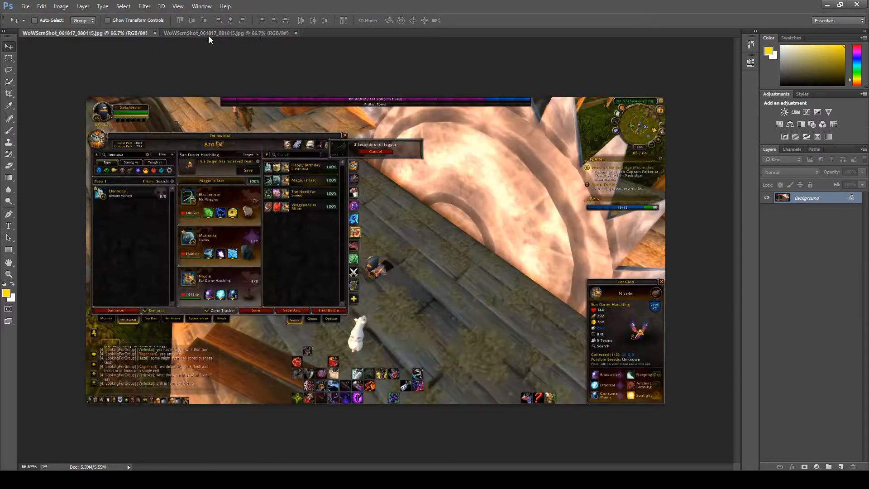
{"action": "left_click", "coordinate": [212, 32]}
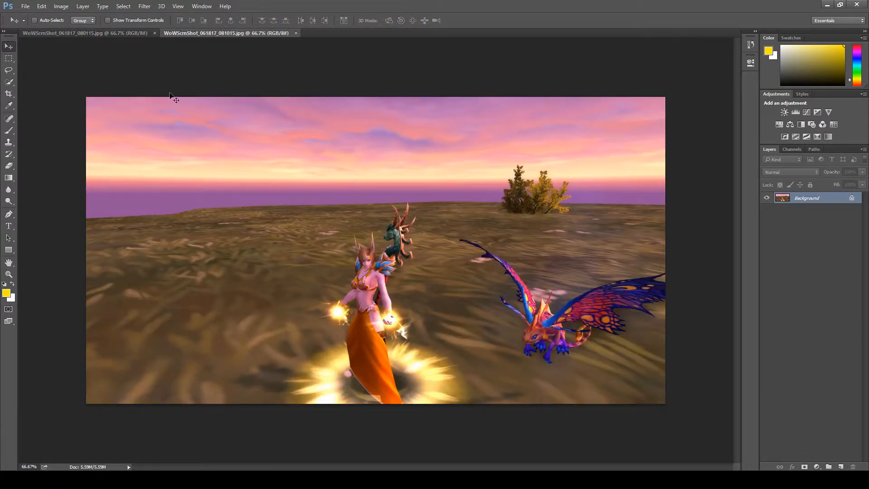
{"action": "left_click", "coordinate": [114, 33]}
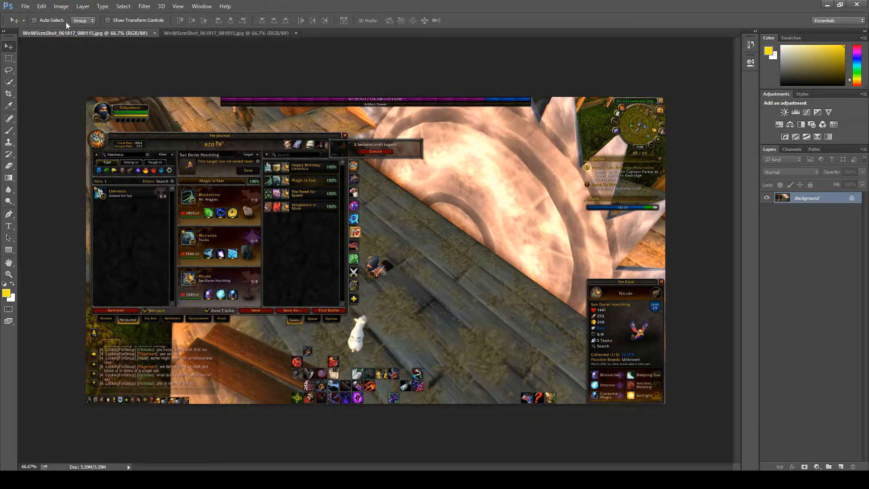
{"action": "left_click", "coordinate": [177, 32]}
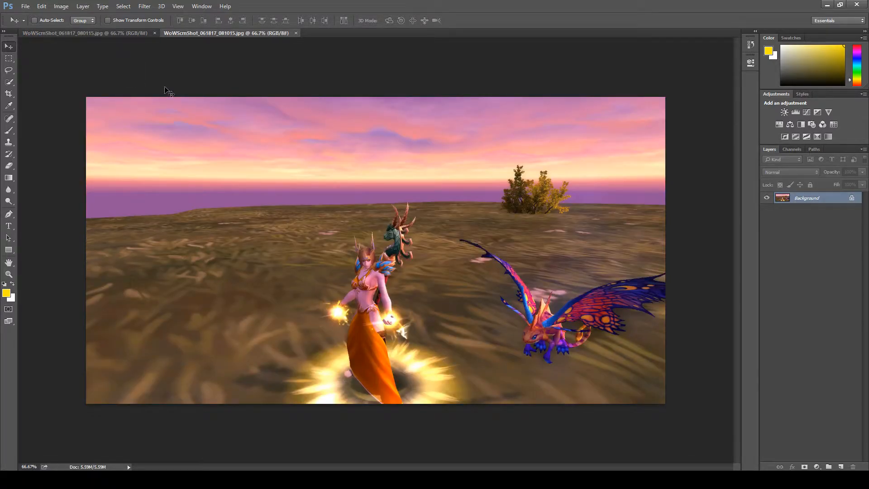
{"action": "left_click", "coordinate": [134, 31]}
{"action": "left_click", "coordinate": [188, 31]}
{"action": "left_click", "coordinate": [131, 33]}
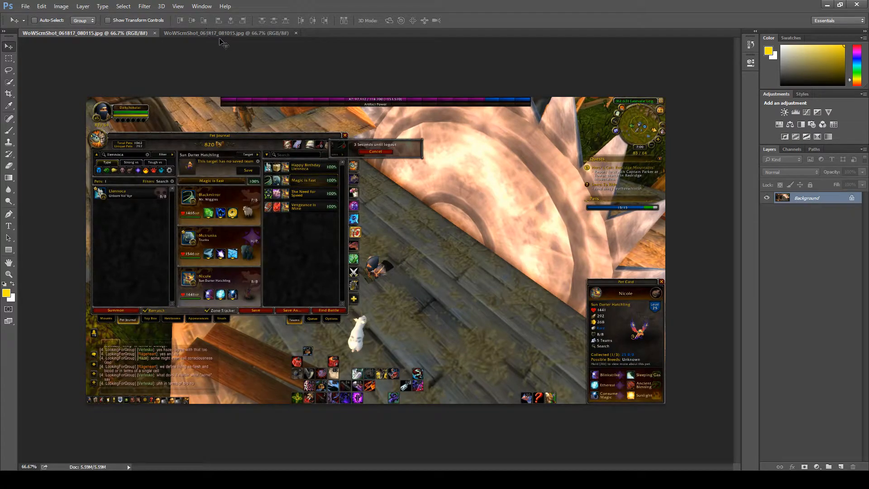
{"action": "left_click", "coordinate": [220, 33]}
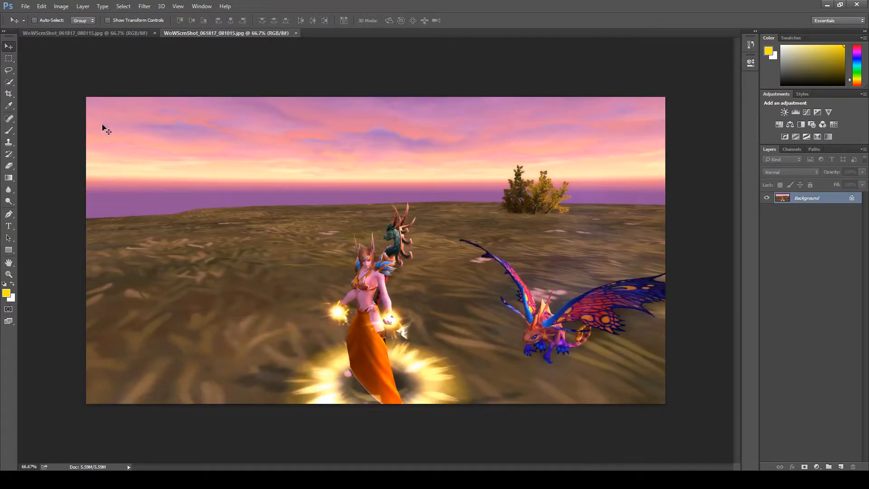
Step: Try cutting the Pet Card out of WoWScrnShot_061817_080115.jpg with the Rectangular Marquee tool
{"action": "left_click", "coordinate": [71, 34]}
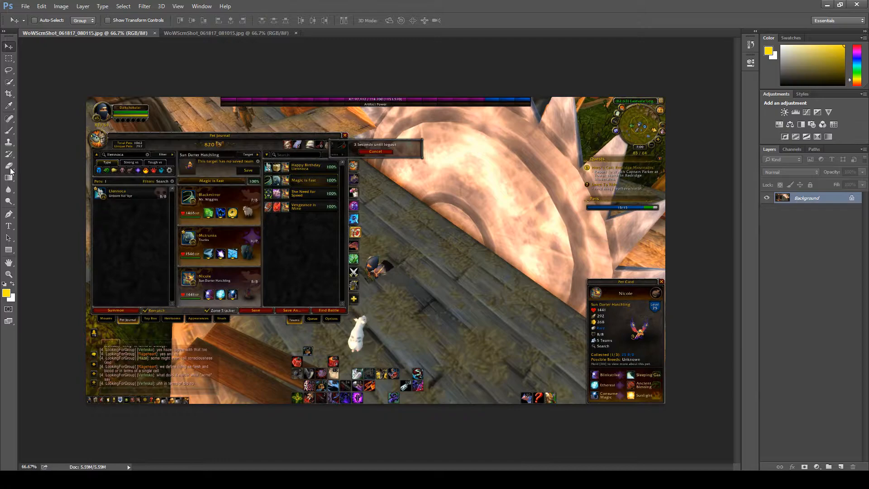
{"action": "left_click", "coordinate": [8, 58]}
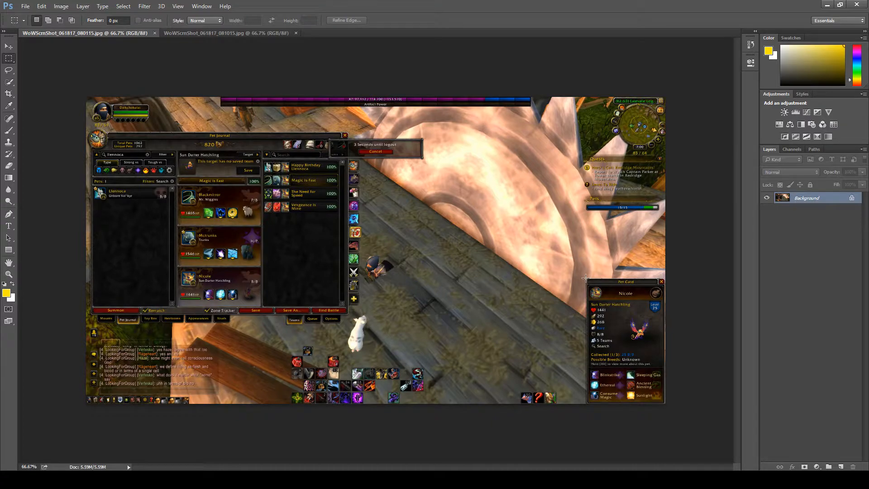
{"action": "left_click_drag", "start_coordinate": [585, 277], "coordinate": [663, 403]}
{"action": "key", "text": "ctrl+x"}
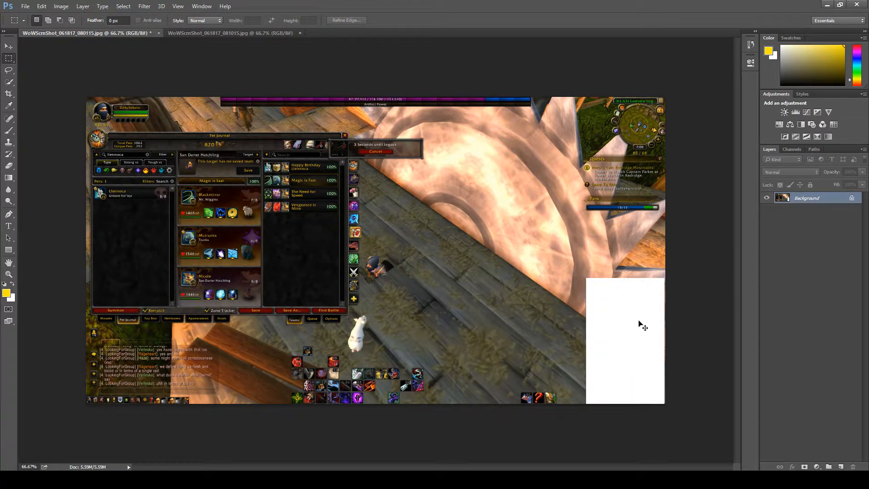
{"action": "key", "text": "ctrl+z"}
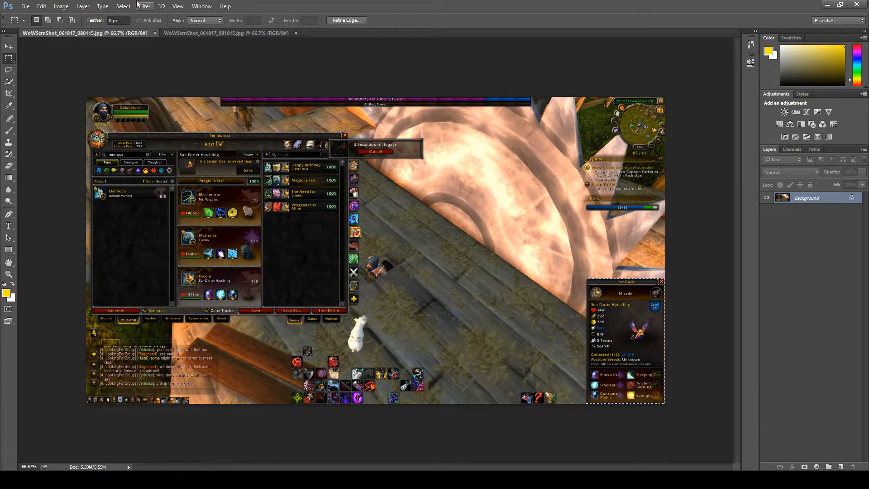
{"action": "key", "text": "ctrl+d"}
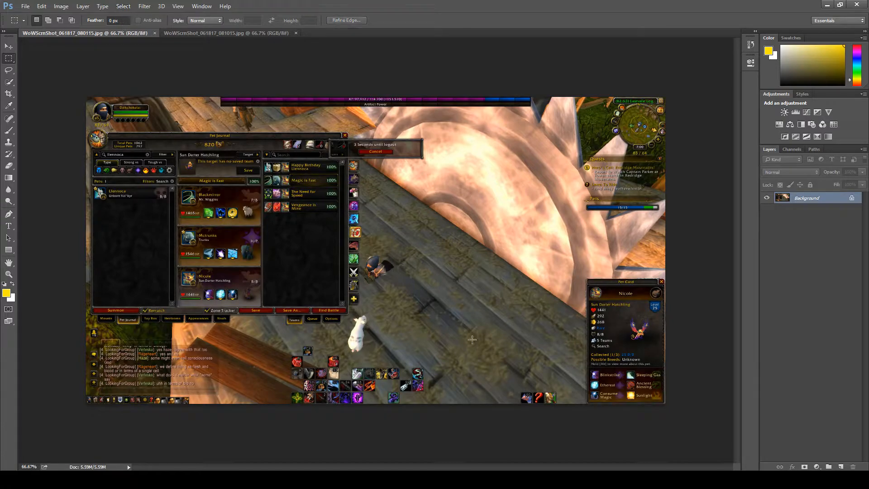
Step: Select the white animal below the Pet Journal with the Quick Selection tool at brush size 13
{"action": "left_click", "coordinate": [13, 83]}
{"action": "left_click", "coordinate": [52, 21]}
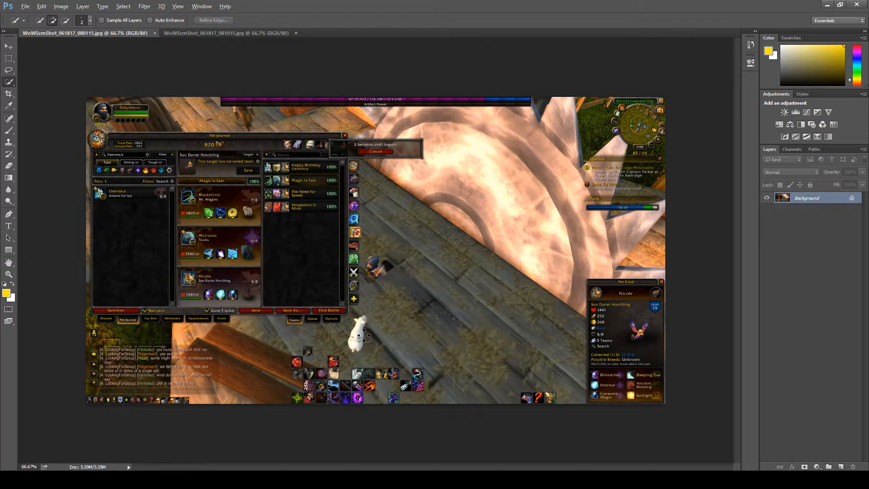
{"action": "scroll", "coordinate": [362, 334], "scroll_direction": "down", "scroll_amount": 1}
{"action": "scroll", "coordinate": [363, 336], "scroll_direction": "up", "scroll_amount": 5}
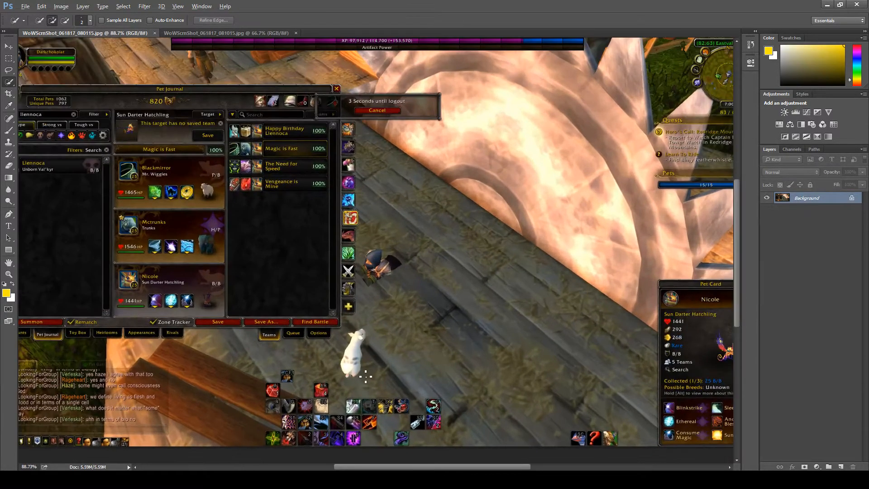
{"action": "scroll", "coordinate": [364, 372], "scroll_direction": "up", "scroll_amount": 2}
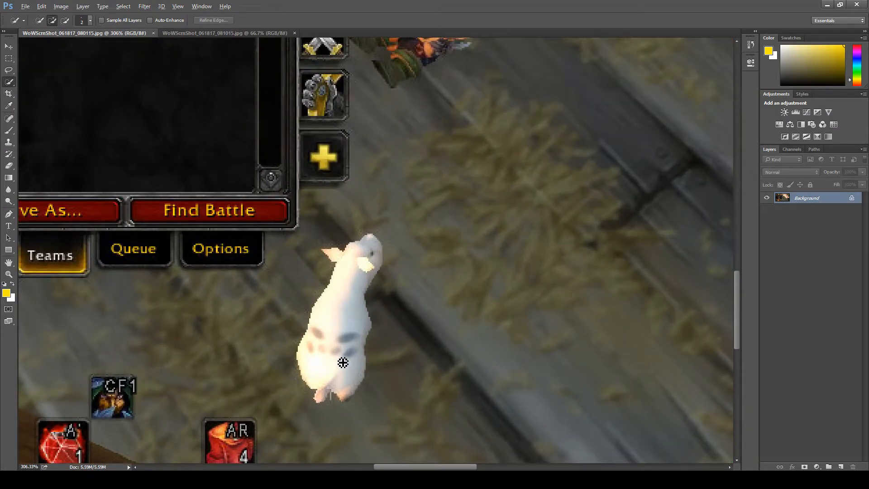
{"action": "scroll", "coordinate": [346, 361], "scroll_direction": "up", "scroll_amount": 3}
{"action": "scroll", "coordinate": [343, 362], "scroll_direction": "up", "scroll_amount": 2}
{"action": "scroll", "coordinate": [342, 363], "scroll_direction": "down", "scroll_amount": 10}
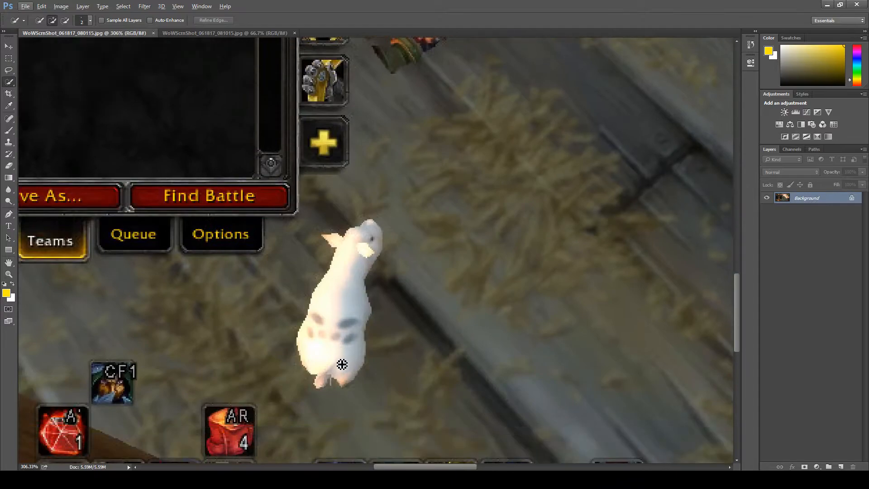
{"action": "scroll", "coordinate": [347, 285], "scroll_direction": "up", "scroll_amount": 1}
{"action": "scroll", "coordinate": [347, 284], "scroll_direction": "up", "scroll_amount": 1}
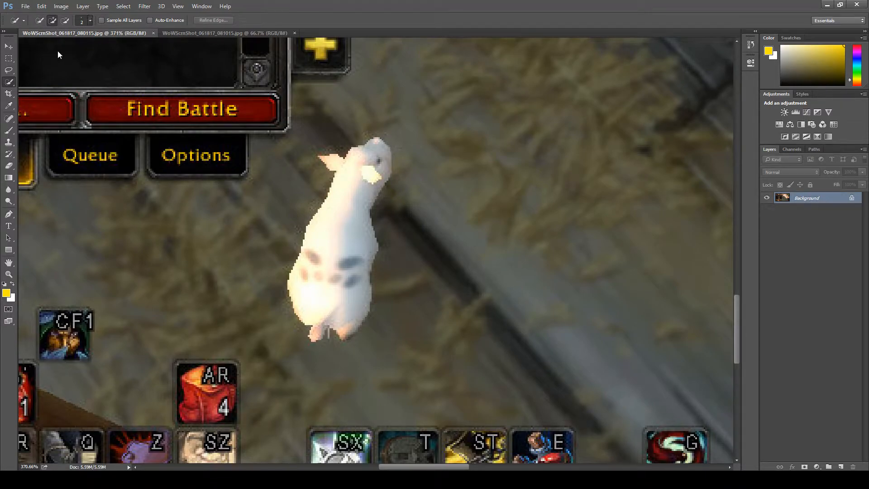
{"action": "key", "text": "bracketright"}
{"action": "key", "text": "bracketright"}
{"action": "key", "text": "bracketright"}
{"action": "key", "text": "bracketright"}
{"action": "left_click_drag", "start_coordinate": [354, 176], "coordinate": [352, 180]}
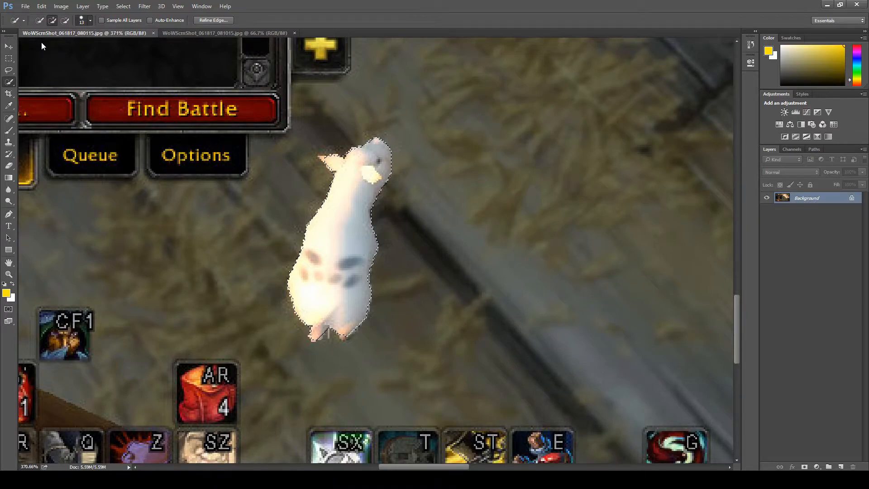
Step: Reduce the Quick Selection brush size and add the animal's protruding ear to the selection
{"action": "key", "text": "bracketleft"}
{"action": "key", "text": "bracketleft"}
{"action": "key", "text": "bracketleft"}
{"action": "key", "text": "bracketleft"}
{"action": "left_click", "coordinate": [325, 157]}
Step: Set the Quick Selection brush size to 1 and subtract along the ear's upper edge from the selection
{"action": "left_click", "coordinate": [66, 21]}
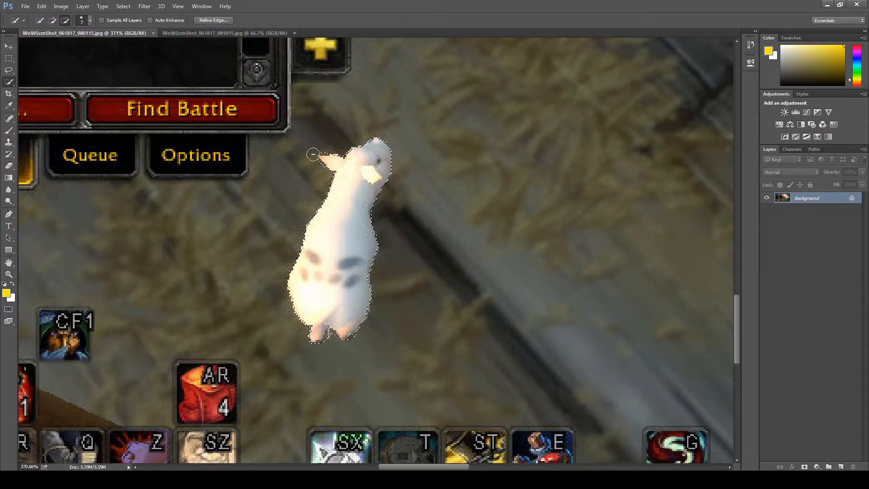
{"action": "scroll", "coordinate": [314, 159], "scroll_direction": "up", "scroll_amount": 2}
{"action": "scroll", "coordinate": [314, 158], "scroll_direction": "up", "scroll_amount": 3}
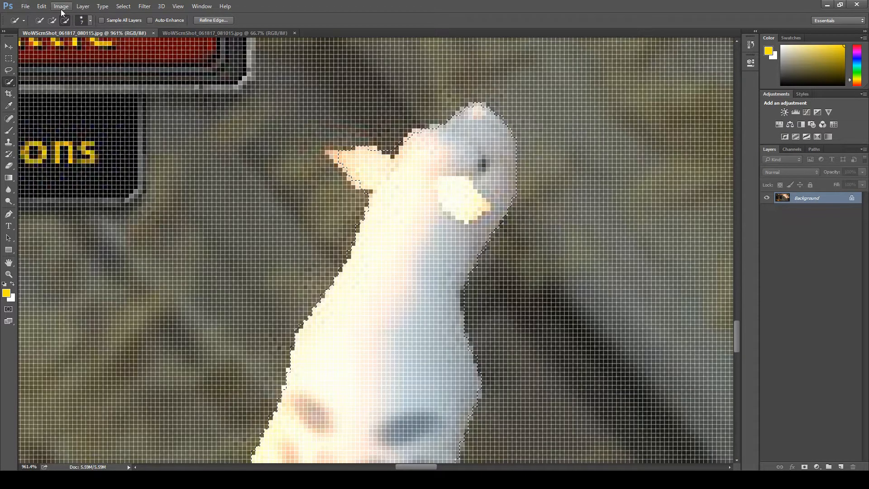
{"action": "left_click", "coordinate": [52, 20]}
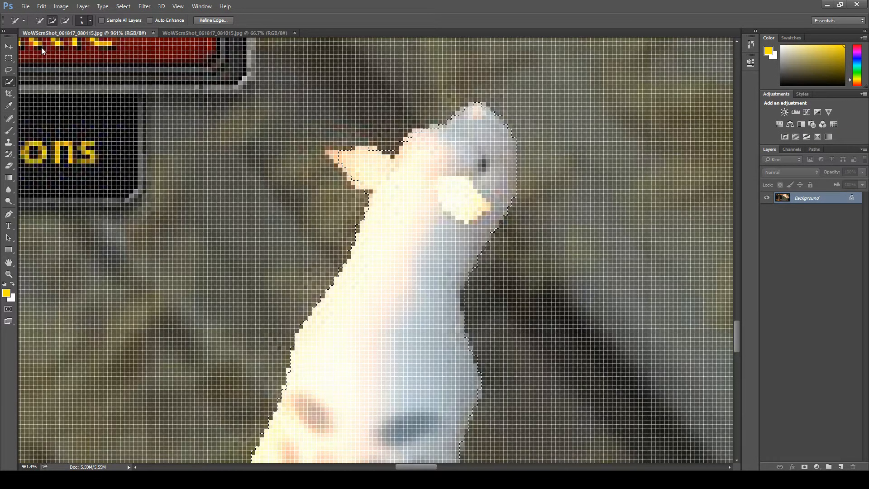
{"action": "key", "text": "bracketleft"}
{"action": "key", "text": "bracketleft"}
{"action": "key", "text": "bracketleft"}
{"action": "key", "text": "bracketleft"}
{"action": "left_click", "coordinate": [65, 21]}
{"action": "left_click", "coordinate": [356, 151]}
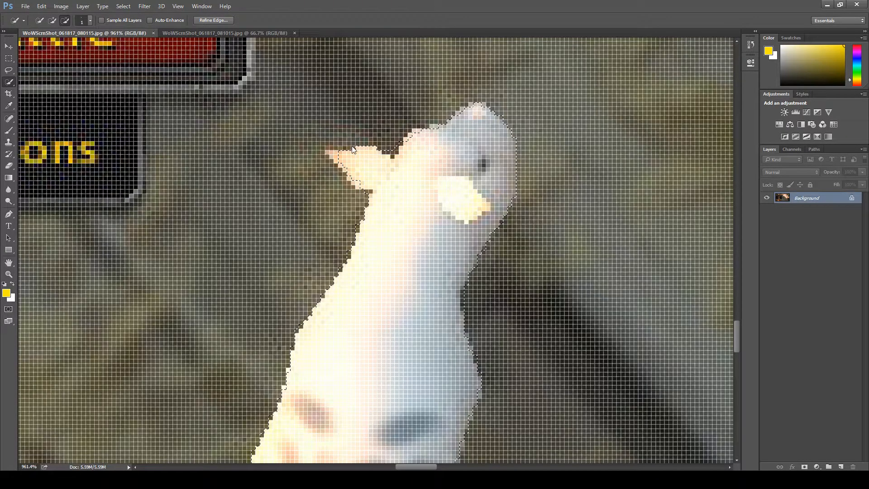
Step: Add the tip of the protruding ear back to the selection and check the outline around the body and feet
{"action": "left_click", "coordinate": [52, 21]}
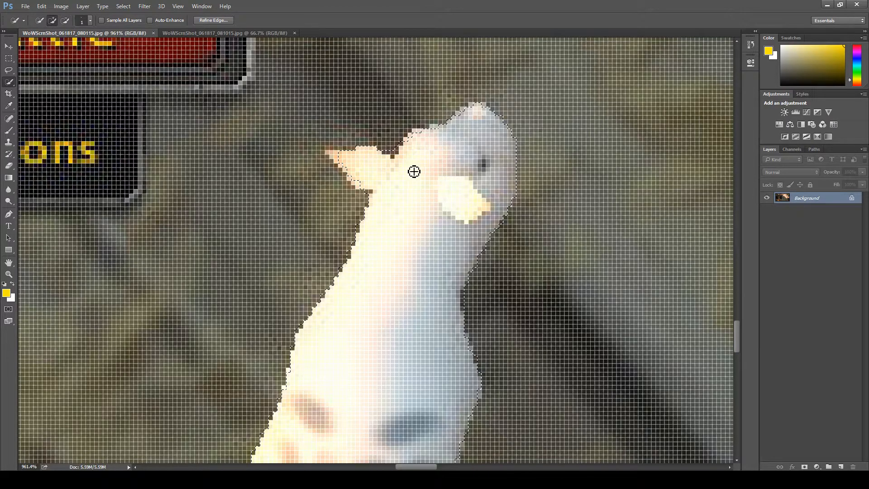
{"action": "left_click", "coordinate": [333, 157]}
{"action": "scroll", "coordinate": [459, 185], "scroll_direction": "down", "scroll_amount": 5}
{"action": "scroll", "coordinate": [456, 195], "scroll_direction": "down", "scroll_amount": 2}
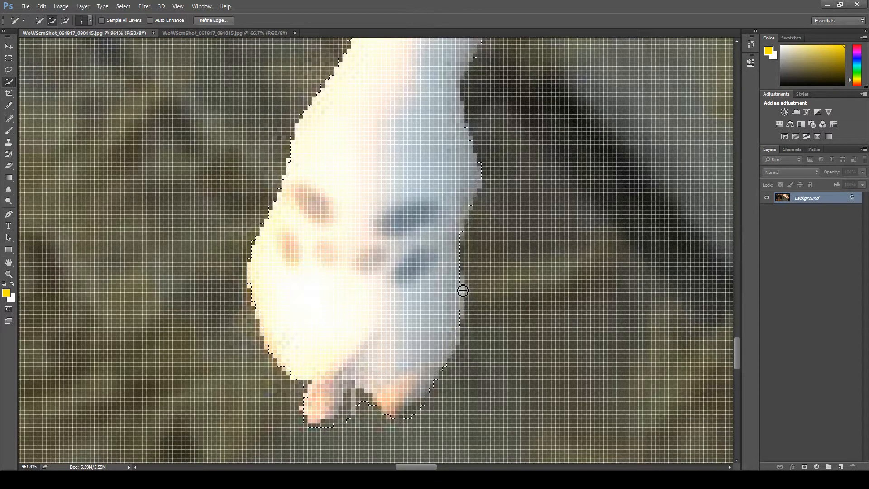
{"action": "scroll", "coordinate": [267, 223], "scroll_direction": "up", "scroll_amount": 1}
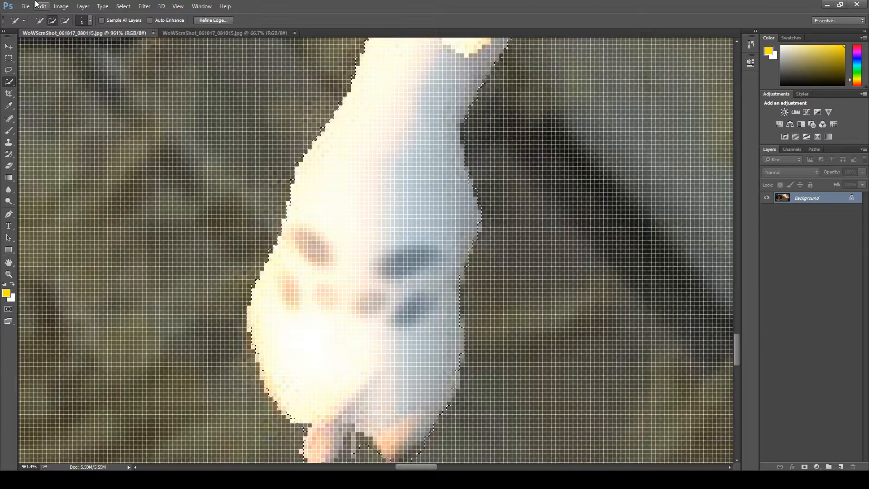
{"action": "scroll", "coordinate": [157, 174], "scroll_direction": "down", "scroll_amount": 3}
{"action": "scroll", "coordinate": [294, 222], "scroll_direction": "down", "scroll_amount": 7}
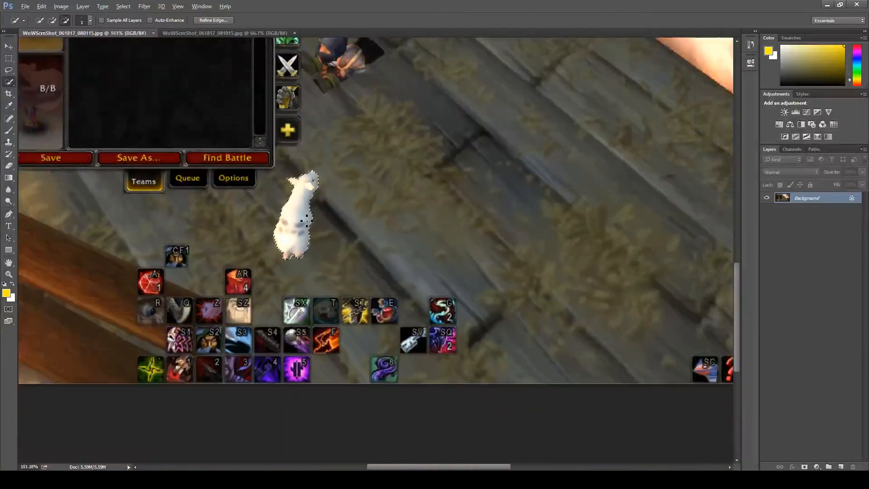
{"action": "scroll", "coordinate": [332, 304], "scroll_direction": "up", "scroll_amount": 1}
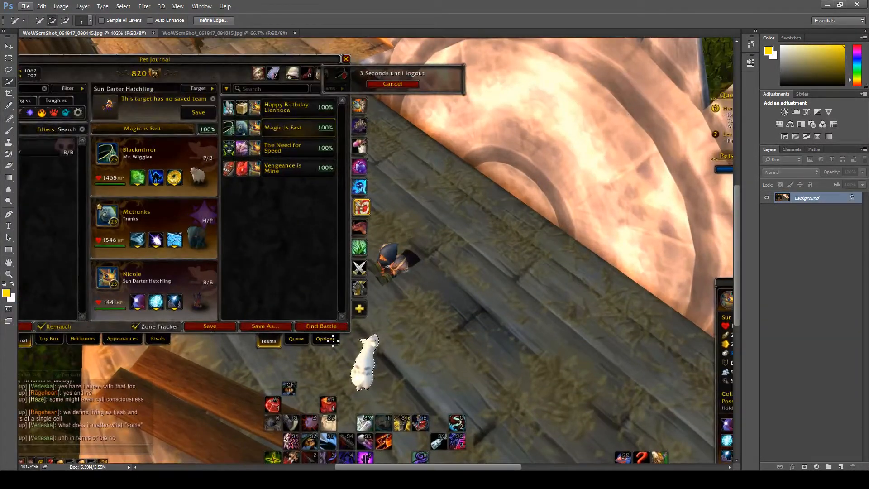
Step: Try cutting the selected white animal out of the screenshot
{"action": "left_click", "coordinate": [9, 48]}
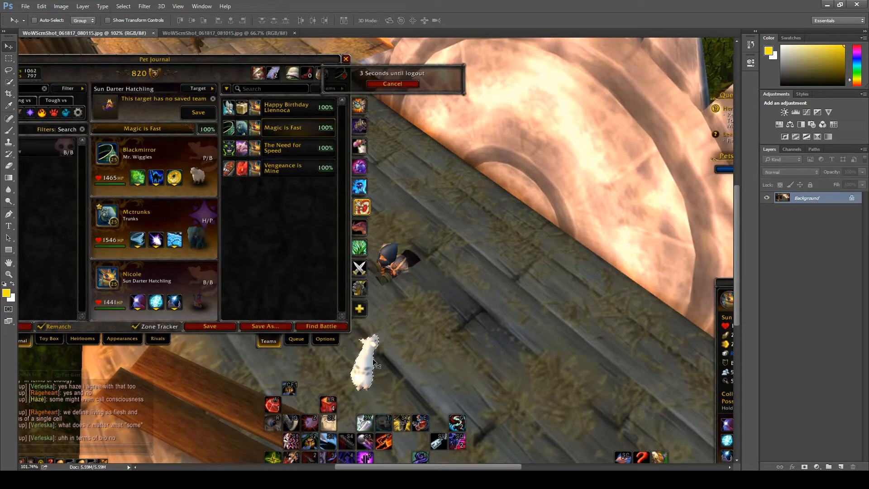
{"action": "key", "text": "ctrl+x"}
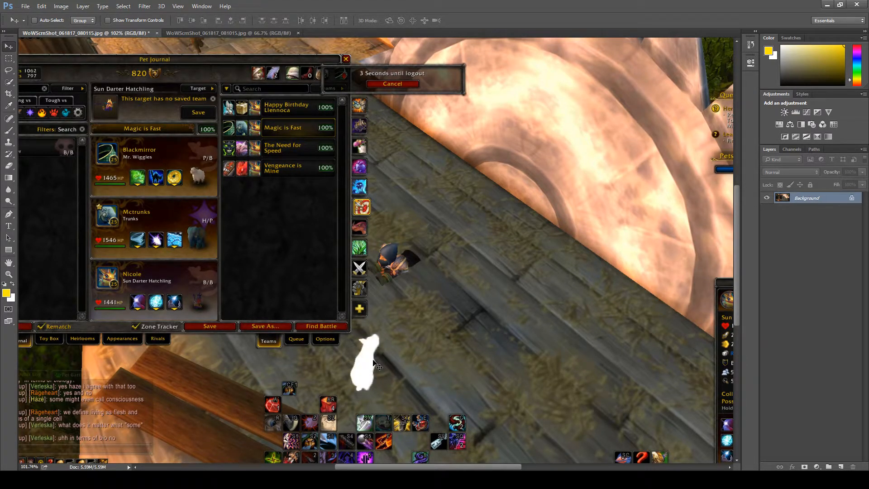
{"action": "key", "text": "ctrl+z"}
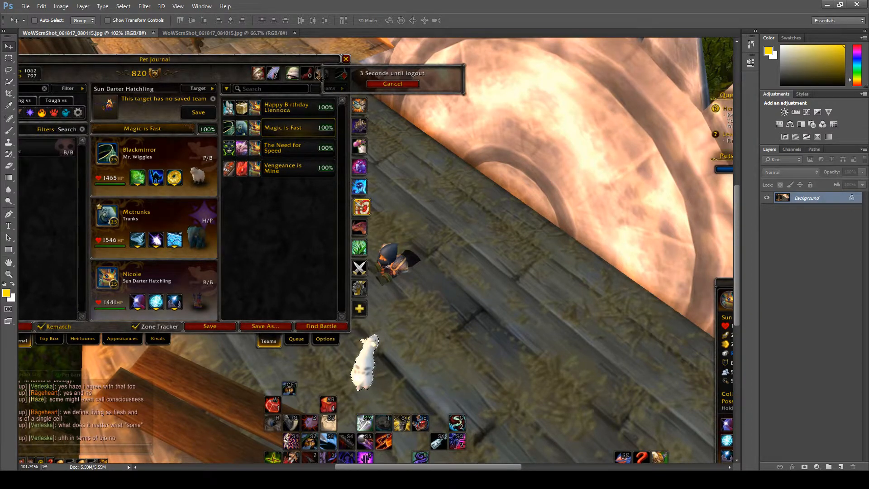
Step: Try placing the cut-out white animal on the grass beside the character in WoWScrnShot_061817_081015.jpg
{"action": "left_click", "coordinate": [255, 32]}
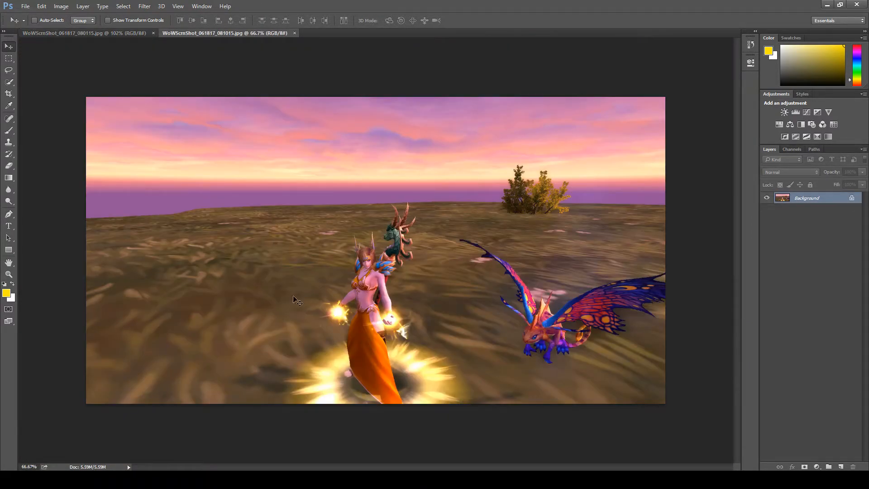
{"action": "key", "text": "ctrl+v"}
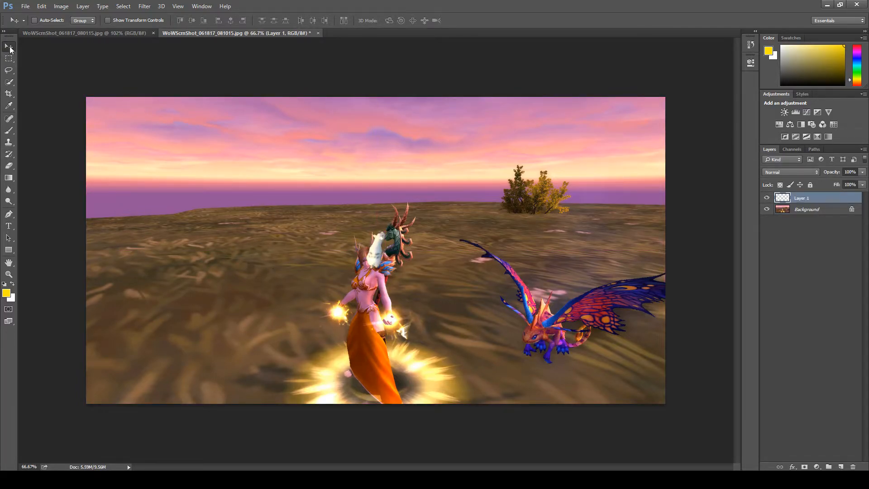
{"action": "left_click_drag", "start_coordinate": [374, 261], "coordinate": [299, 238]}
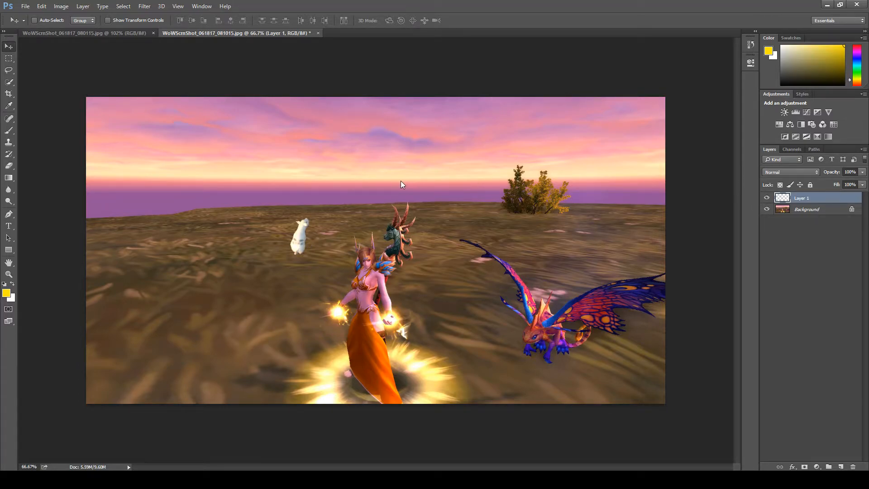
{"action": "key", "text": "Delete"}
Step: Select the Pet Card in WoWScrnShot_061817_080115.jpg with the Rectangular Marquee tool and return to the sunset screenshot
{"action": "left_click", "coordinate": [129, 33]}
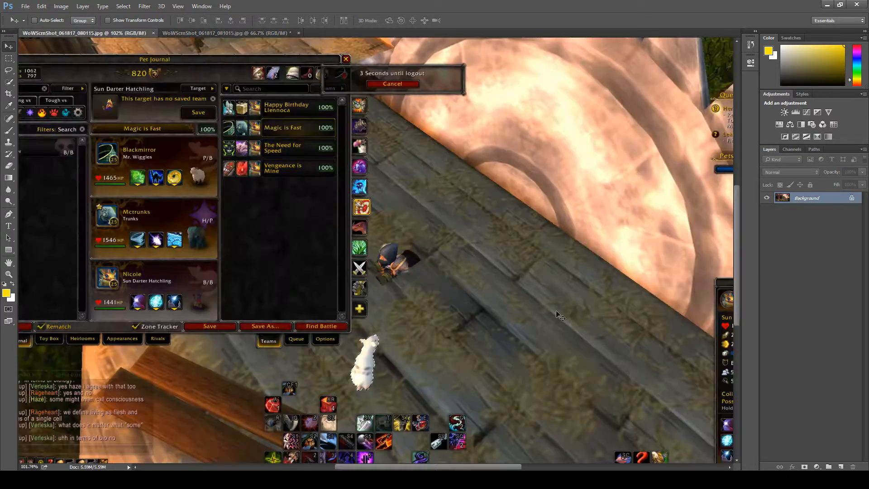
{"action": "scroll", "coordinate": [483, 206], "scroll_direction": "down", "scroll_amount": 1}
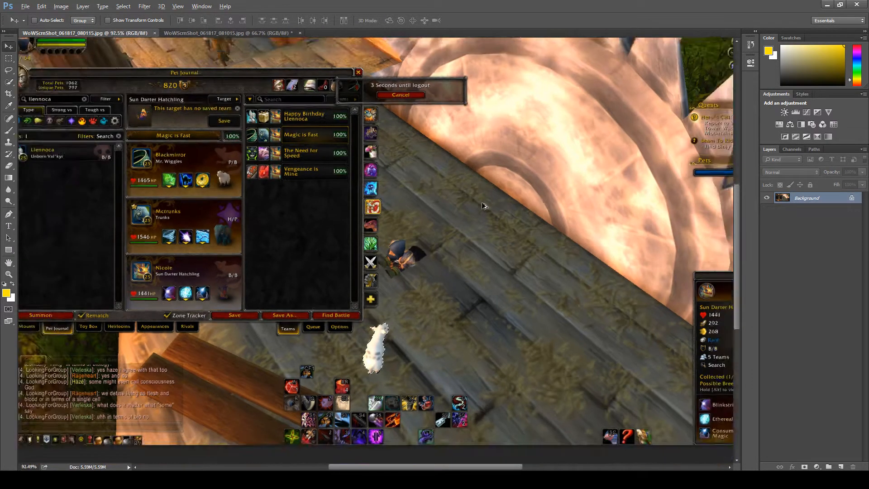
{"action": "scroll", "coordinate": [481, 202], "scroll_direction": "down", "scroll_amount": 2}
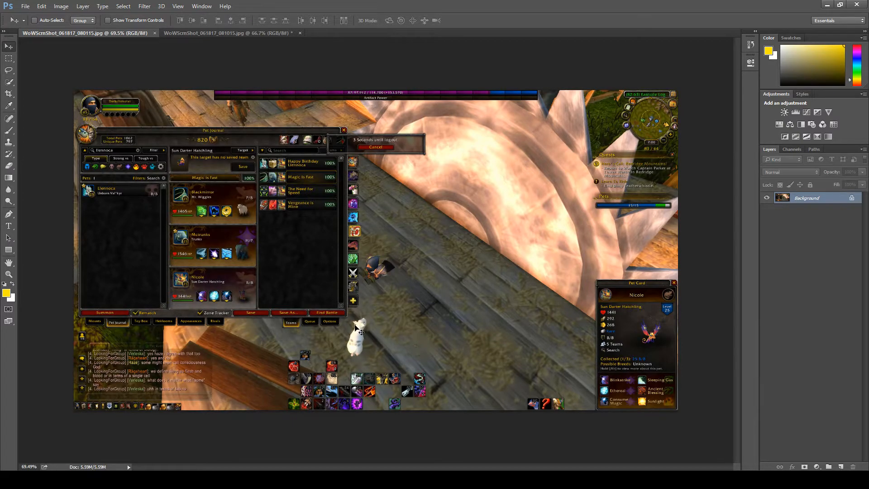
{"action": "left_click", "coordinate": [8, 59]}
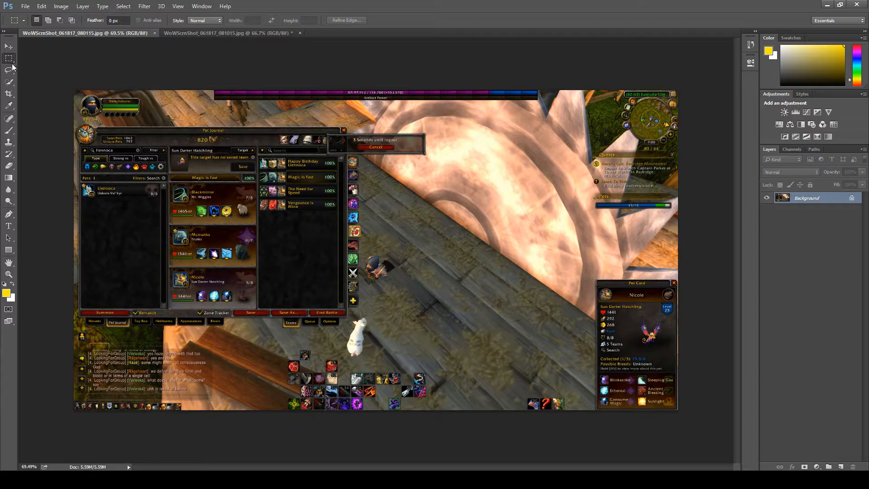
{"action": "left_click", "coordinate": [7, 85]}
{"action": "left_click", "coordinate": [8, 59]}
{"action": "left_click_drag", "start_coordinate": [595, 279], "coordinate": [678, 409]}
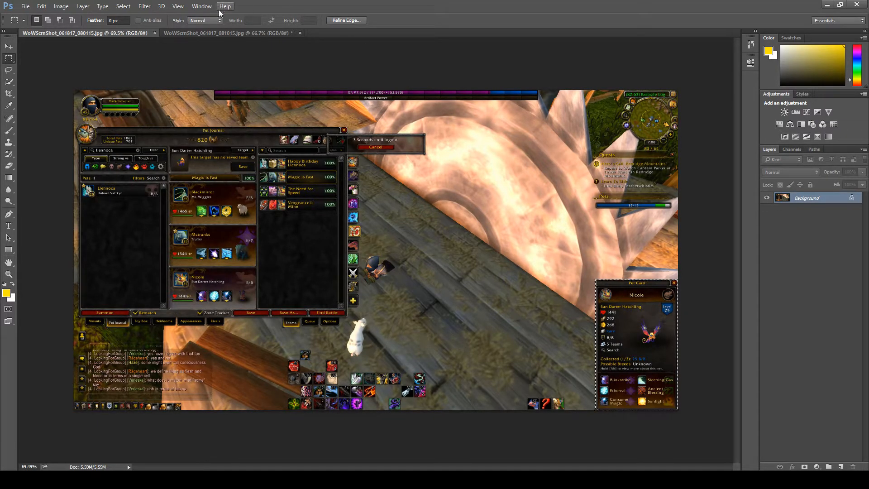
{"action": "left_click", "coordinate": [222, 33]}
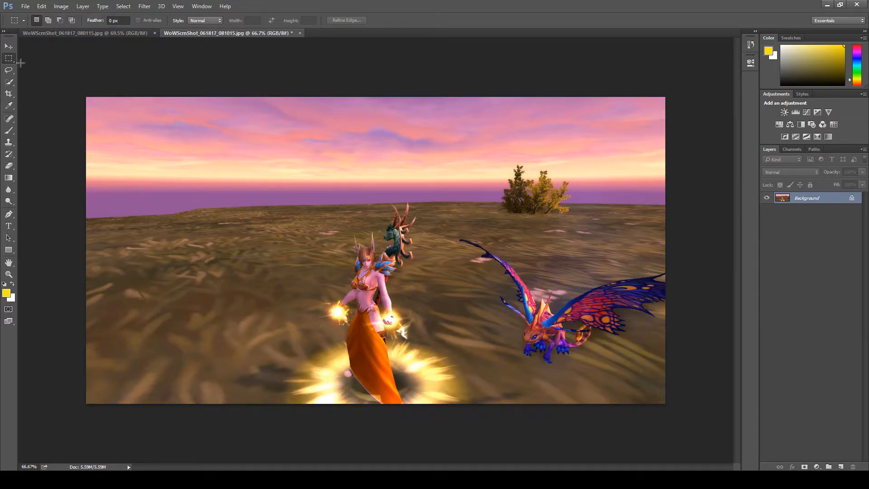
{"action": "left_click", "coordinate": [9, 47]}
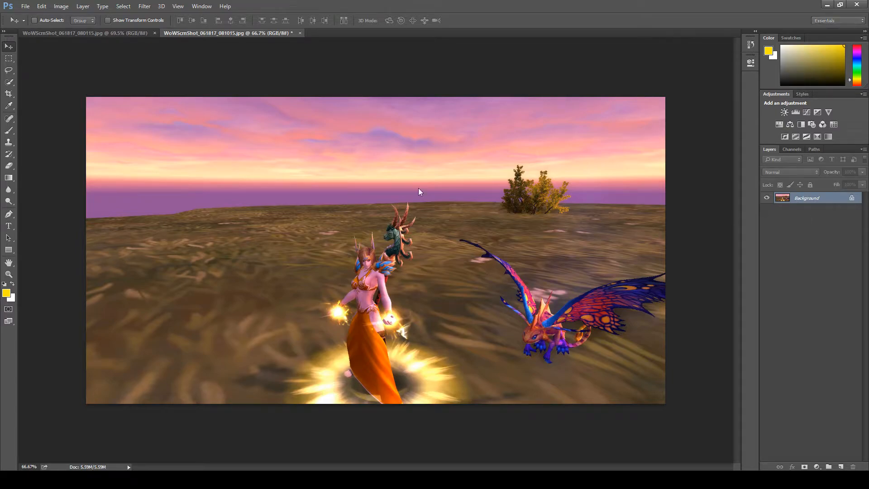
Step: Try duplicating the Background layer and shifting the copy diagonally toward the upper-left of the canvas
{"action": "key", "text": "ctrl+j"}
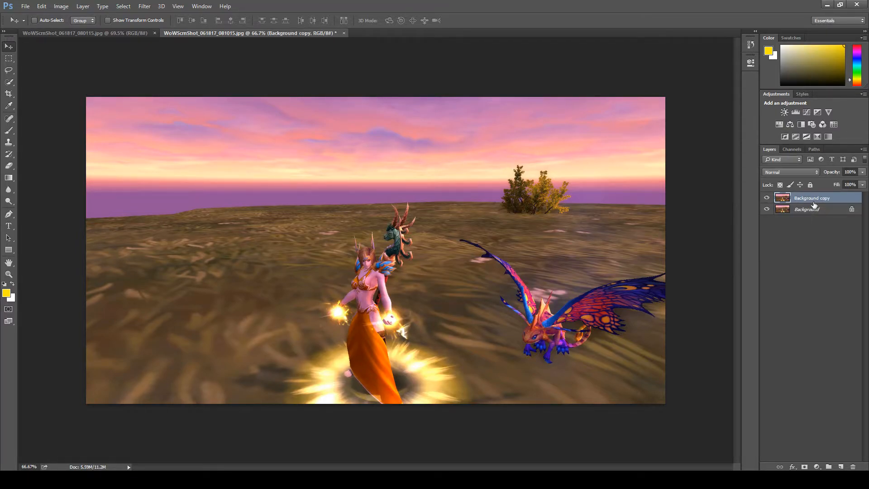
{"action": "left_click_drag", "start_coordinate": [539, 210], "coordinate": [497, 150]}
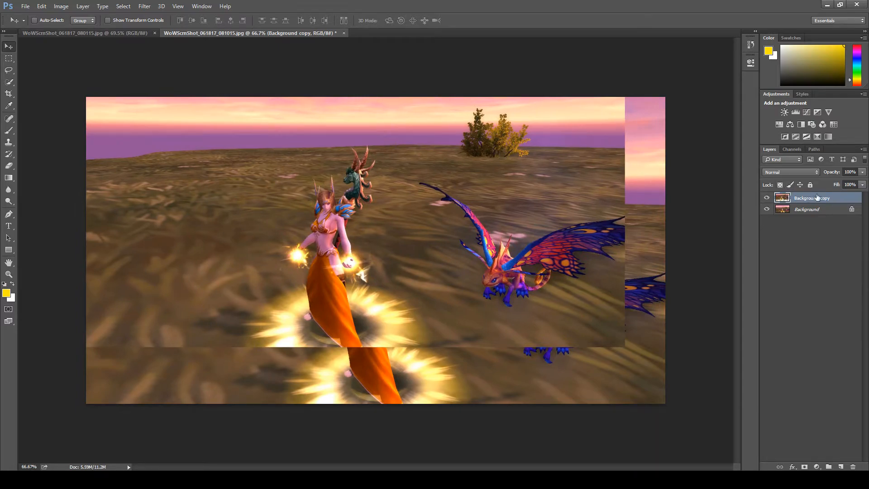
{"action": "left_click", "coordinate": [814, 211]}
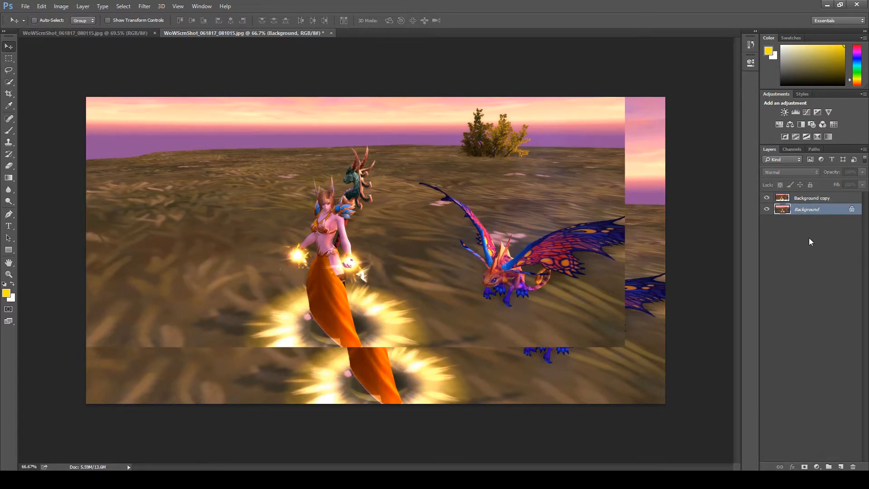
{"action": "left_click", "coordinate": [822, 203]}
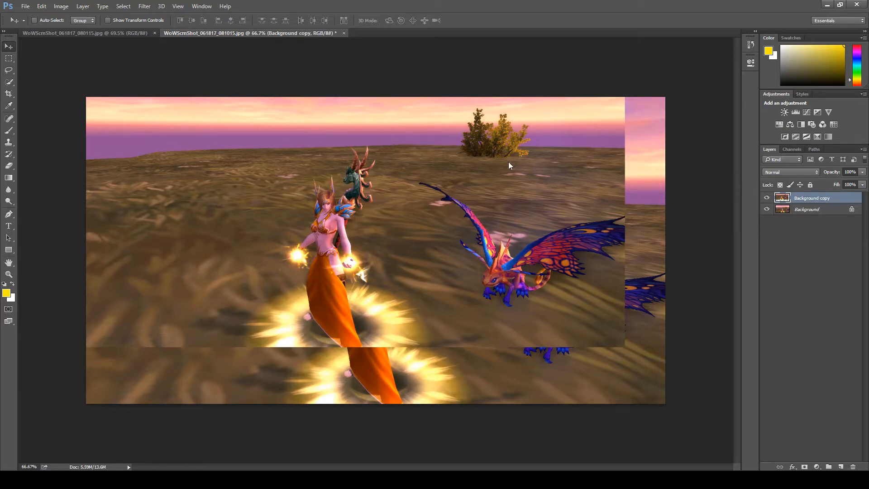
{"action": "key", "text": "Delete"}
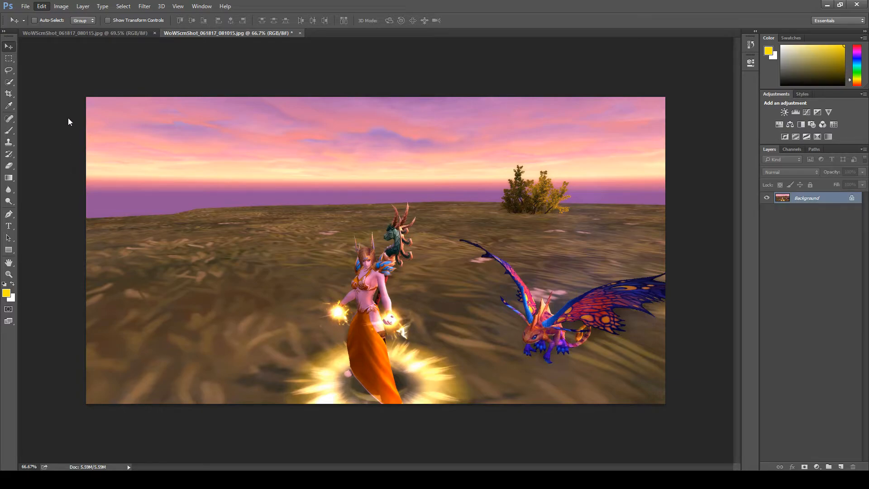
Step: Flip the whole sunset screenshot horizontally and scale the image down to half its width and height
{"action": "key", "text": "ctrl+a"}
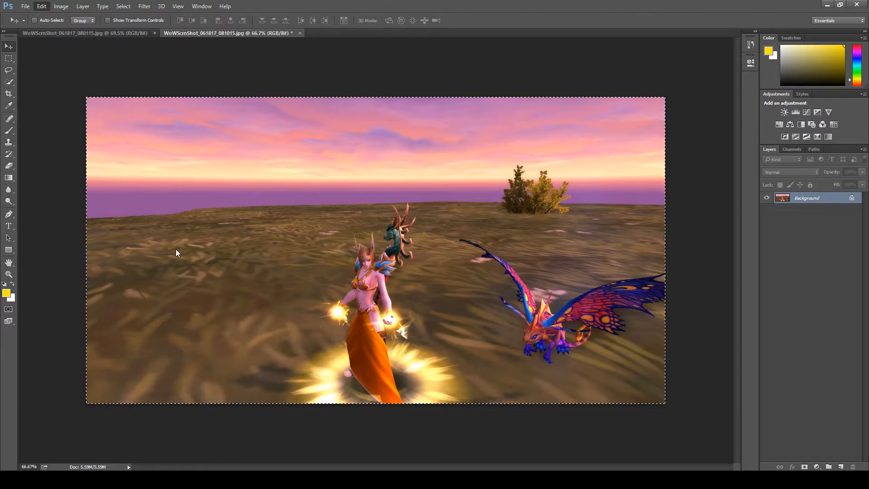
{"action": "left_click", "coordinate": [173, 290]}
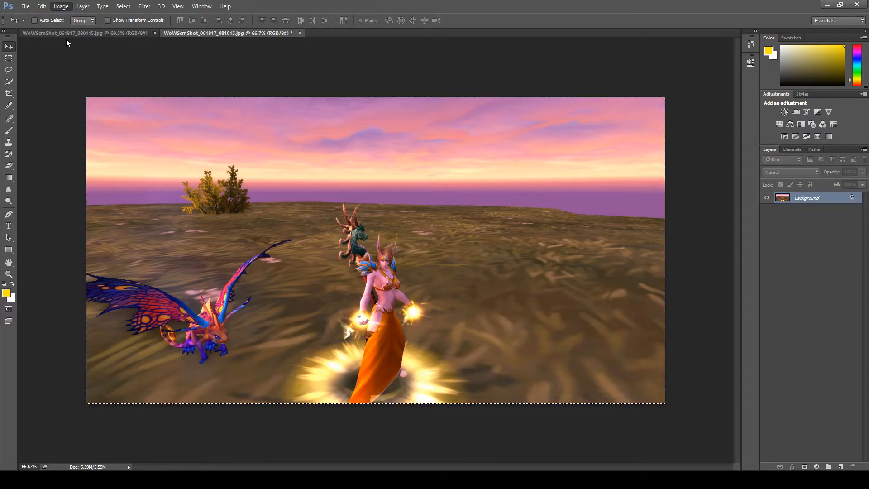
{"action": "key", "text": "h"}
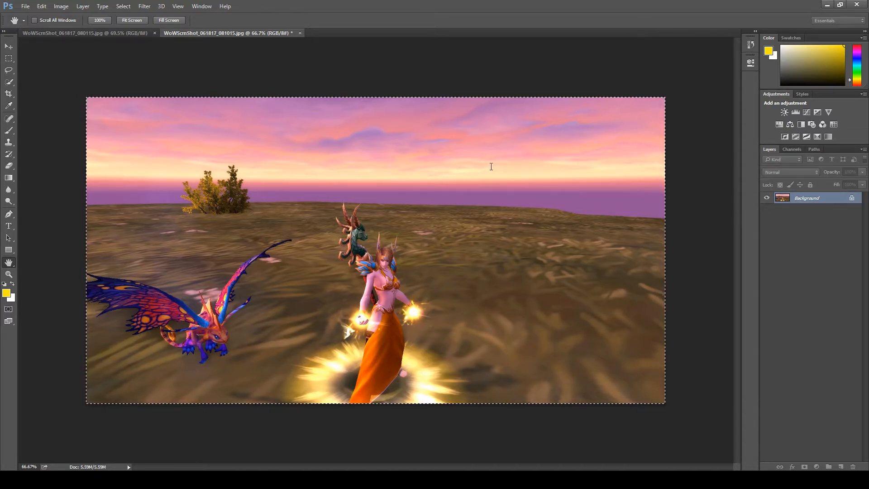
{"action": "key", "text": "v"}
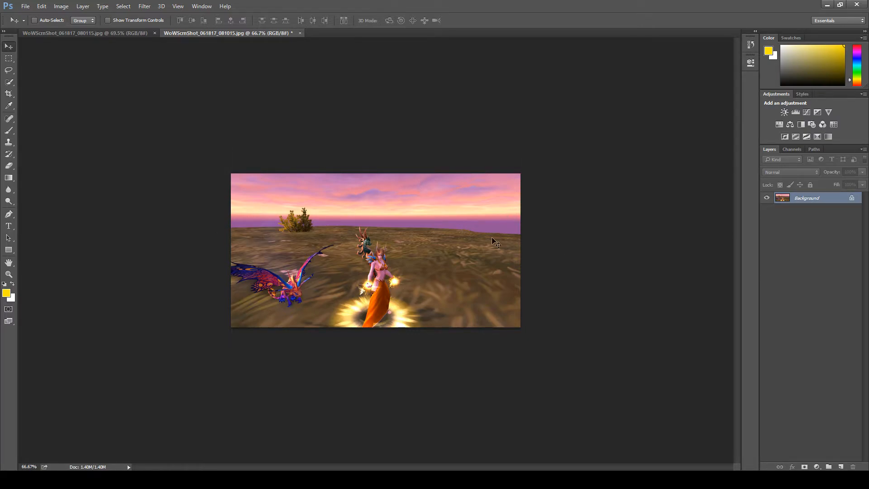
Step: Copy the selected Pet Card into the sunset screenshot and place it in the image's lower-right corner
{"action": "left_click", "coordinate": [125, 33]}
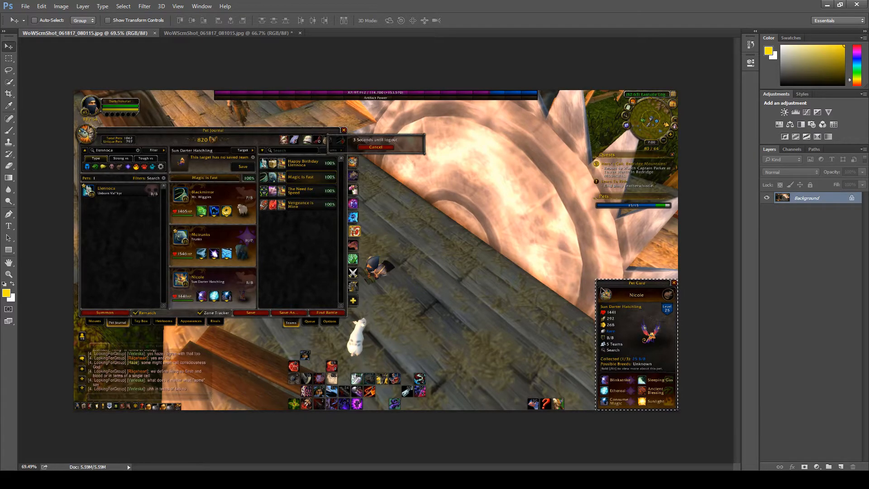
{"action": "left_click", "coordinate": [248, 33]}
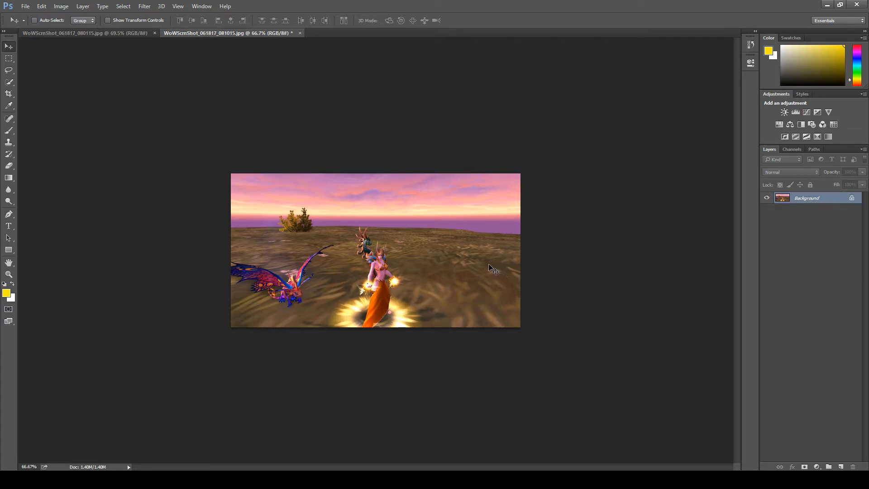
{"action": "key", "text": "ctrl+v"}
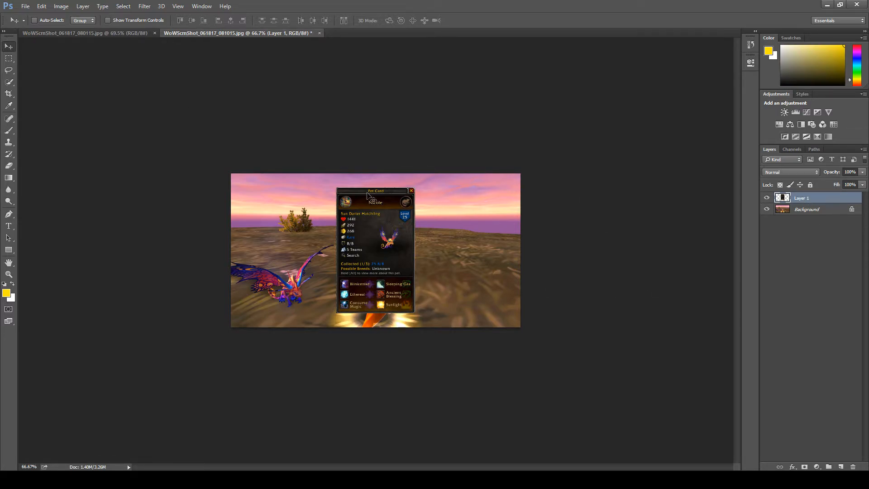
{"action": "left_click_drag", "start_coordinate": [377, 200], "coordinate": [483, 214]}
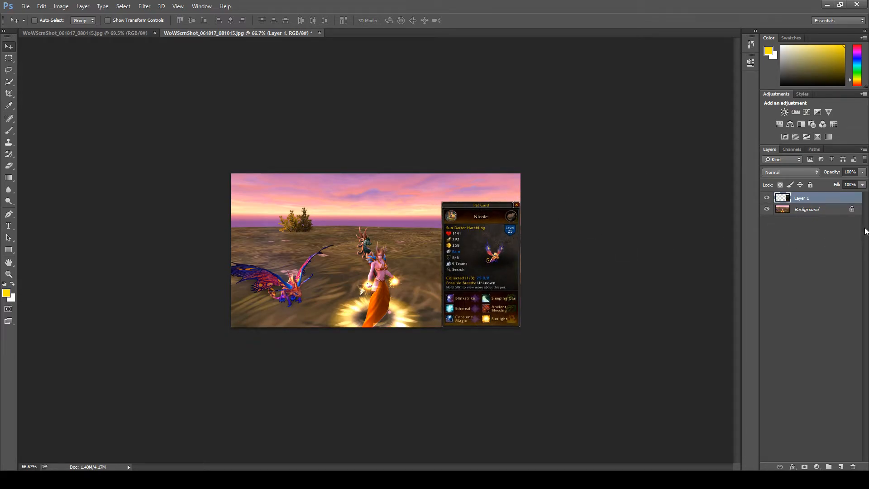
Step: Merge the Pet Card layer with the Background layer and undo that merge
{"action": "left_click", "coordinate": [822, 211]}
{"action": "left_click", "coordinate": [818, 199], "text": "shift"}
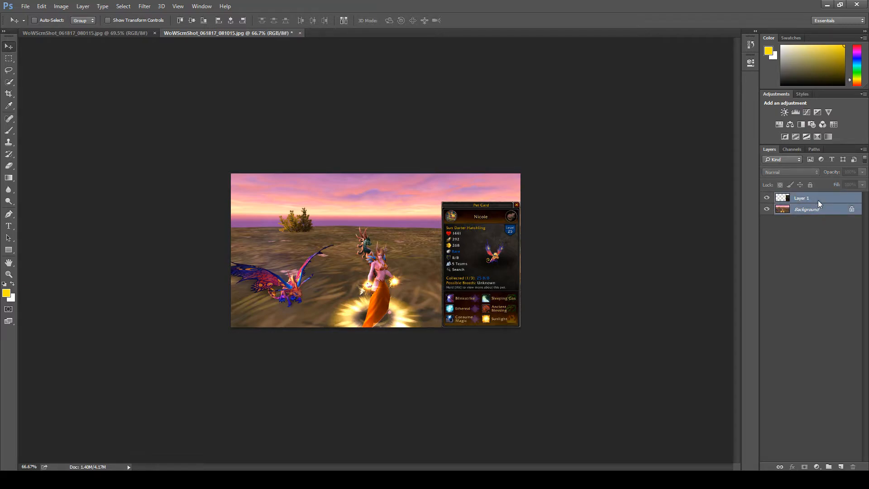
{"action": "left_click", "coordinate": [820, 233]}
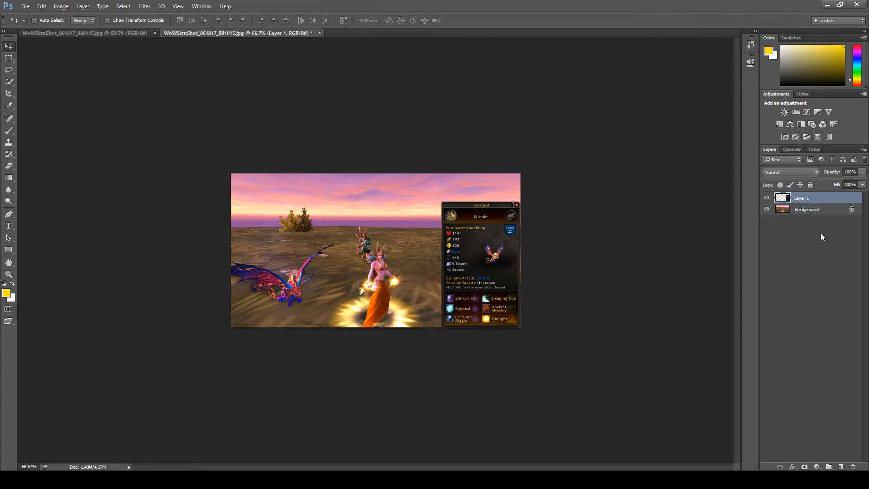
{"action": "left_click", "coordinate": [808, 211]}
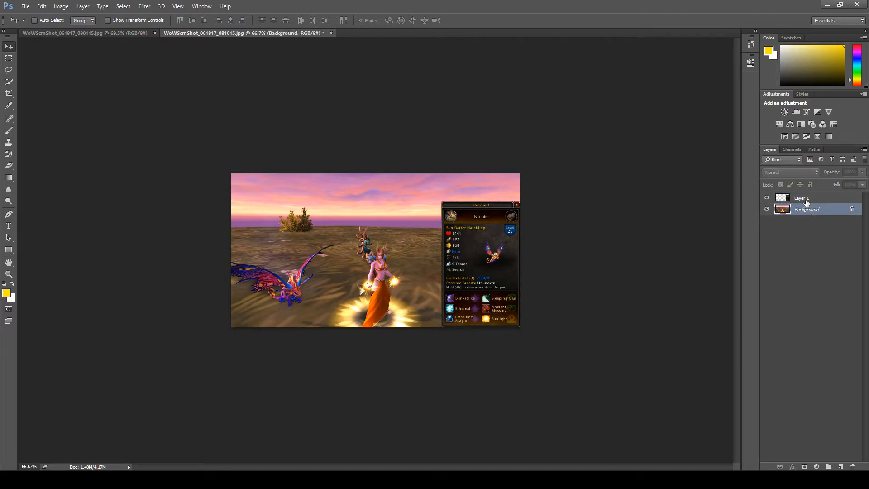
{"action": "left_click", "coordinate": [806, 199], "text": "shift"}
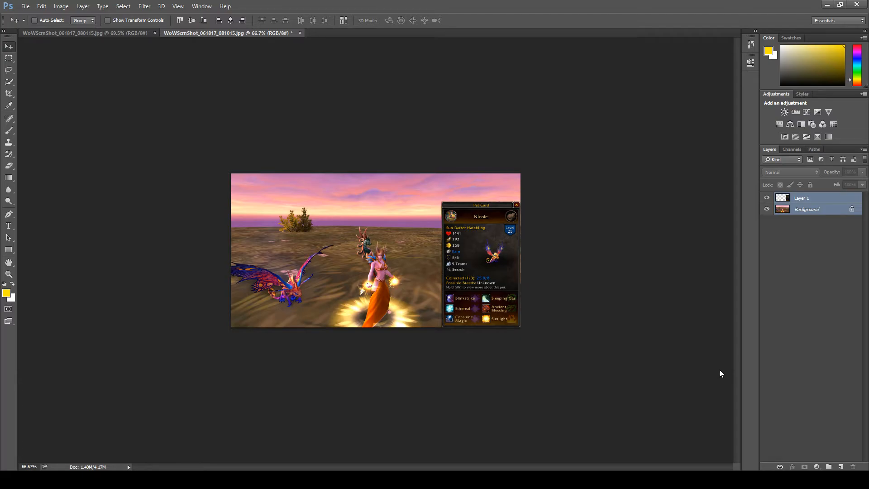
{"action": "key", "text": "ctrl+e"}
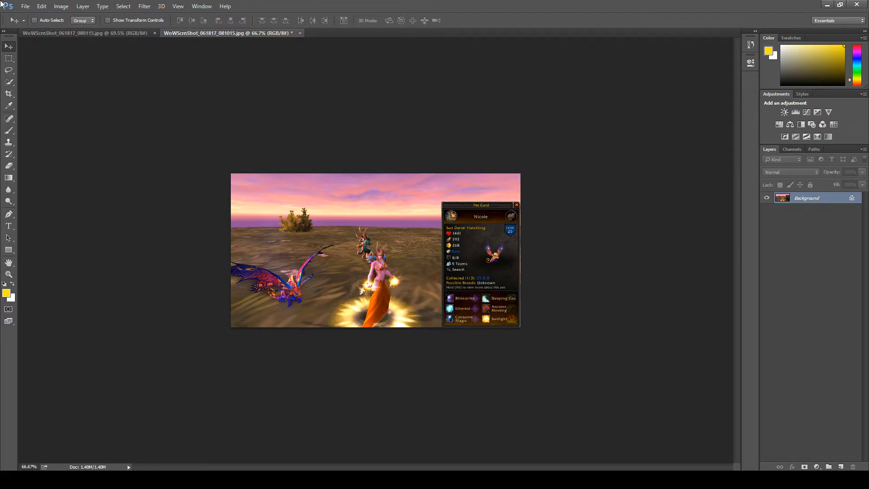
{"action": "key", "text": "ctrl+shift+alt+n"}
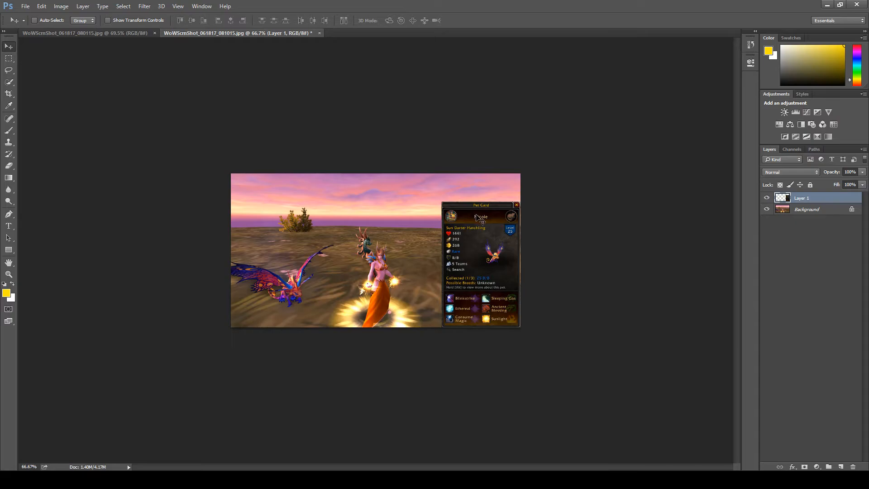
Step: Merge the Pet Card layer into the Background layer and close WoWScrnShot_061817_080115.jpg
{"action": "mouse_move", "coordinate": [476, 216]}
{"action": "left_mouse_down"}
{"action": "mouse_move", "coordinate": [362, 198]}
{"action": "mouse_move", "coordinate": [481, 212]}
{"action": "mouse_move", "coordinate": [475, 217]}
{"action": "left_mouse_up"}
{"action": "left_click", "coordinate": [807, 211]}
{"action": "left_click", "coordinate": [802, 199], "text": "shift"}
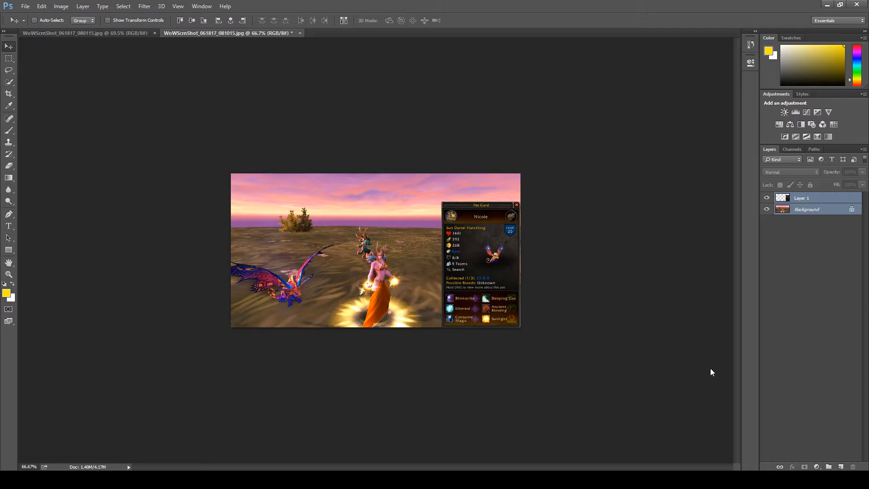
{"action": "key", "text": "ctrl+e"}
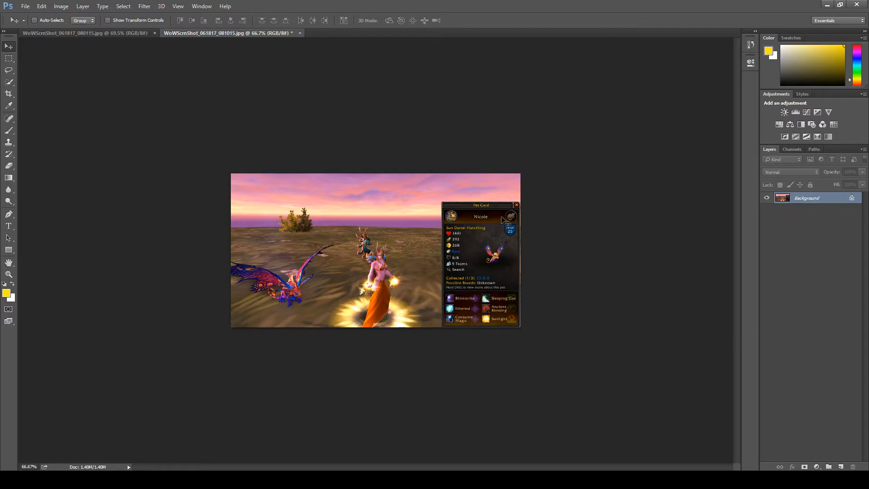
{"action": "left_click", "coordinate": [127, 33]}
{"action": "left_click", "coordinate": [155, 33]}
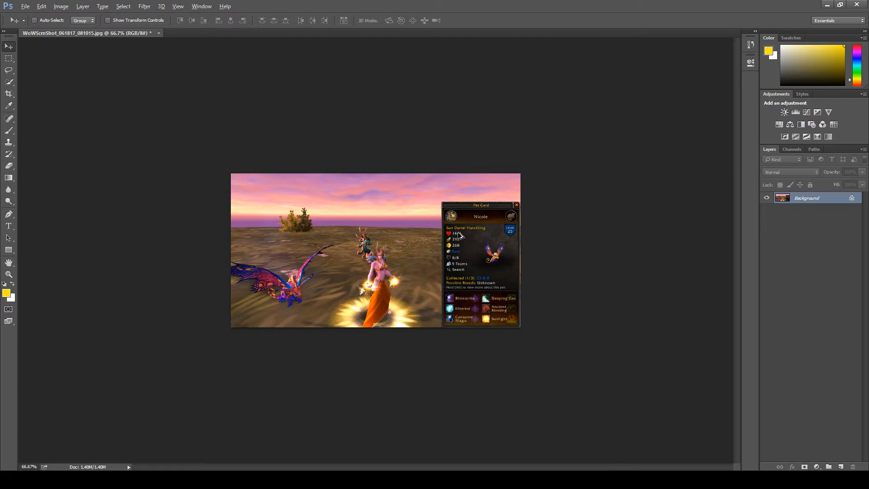
Step: Add yellow 100 pt Lucida Calligraphy Italic text reading "Sun Darter Hatchling" near the image's upper edge, with "Hatchling" on a second line
{"action": "scroll", "coordinate": [459, 235], "scroll_direction": "down", "scroll_amount": 5, "text": "alt"}
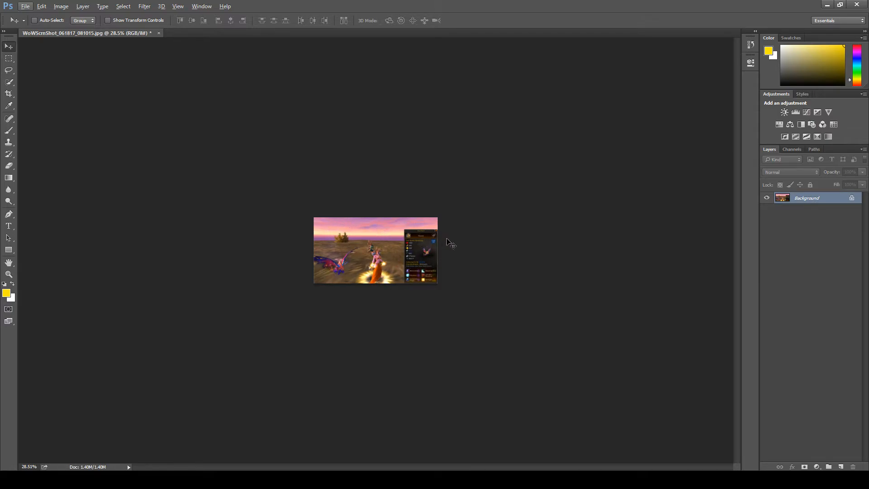
{"action": "scroll", "coordinate": [393, 244], "scroll_direction": "up", "scroll_amount": 2}
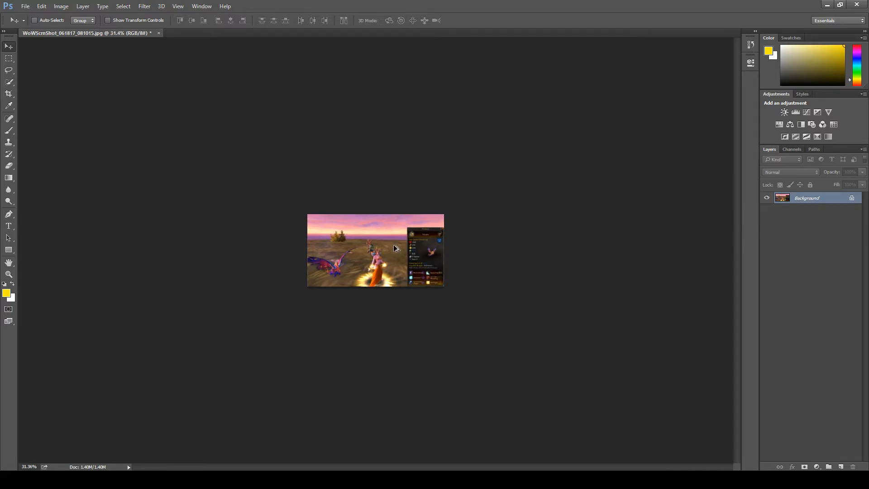
{"action": "left_click", "coordinate": [8, 230]}
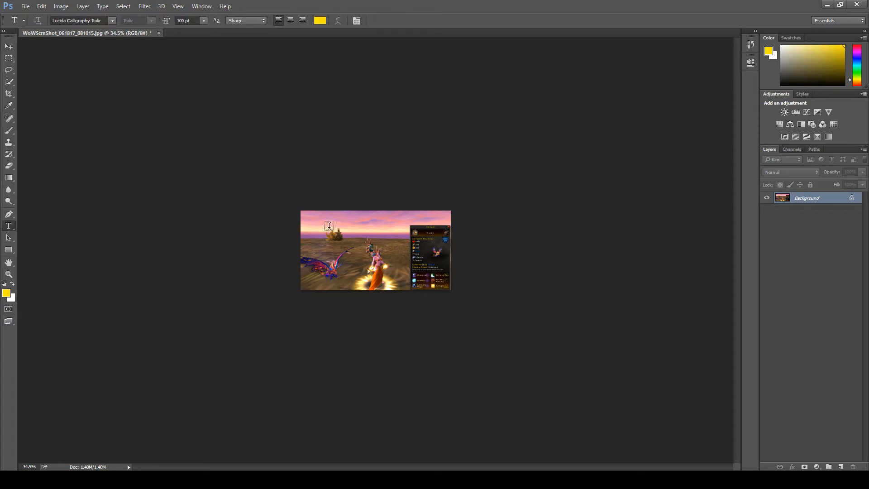
{"action": "scroll", "coordinate": [330, 229], "scroll_direction": "up", "scroll_amount": 10}
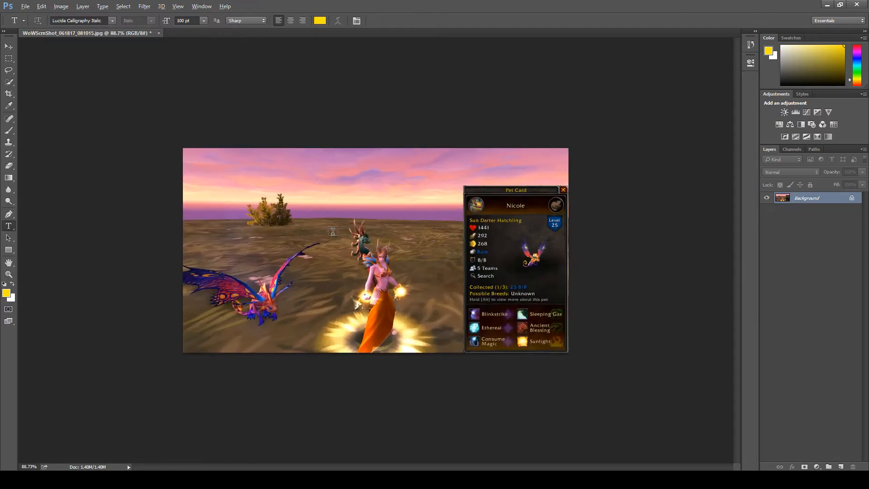
{"action": "key", "text": "alt"}
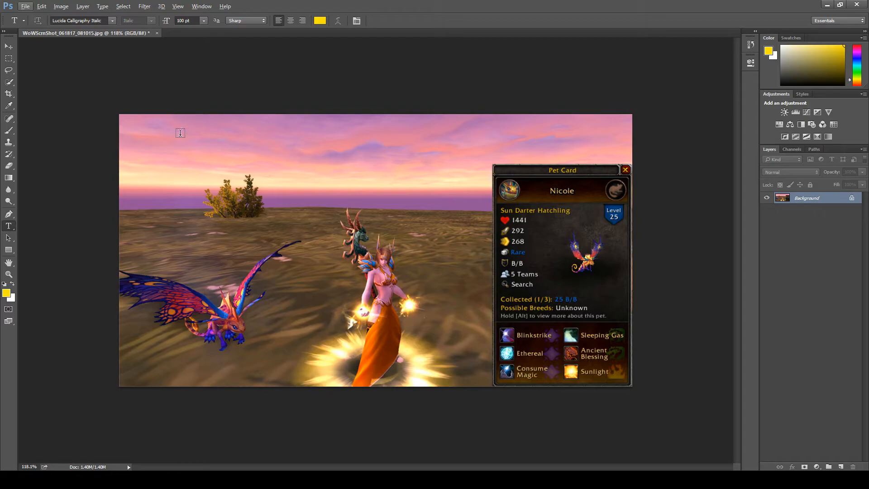
{"action": "left_click", "coordinate": [161, 151]}
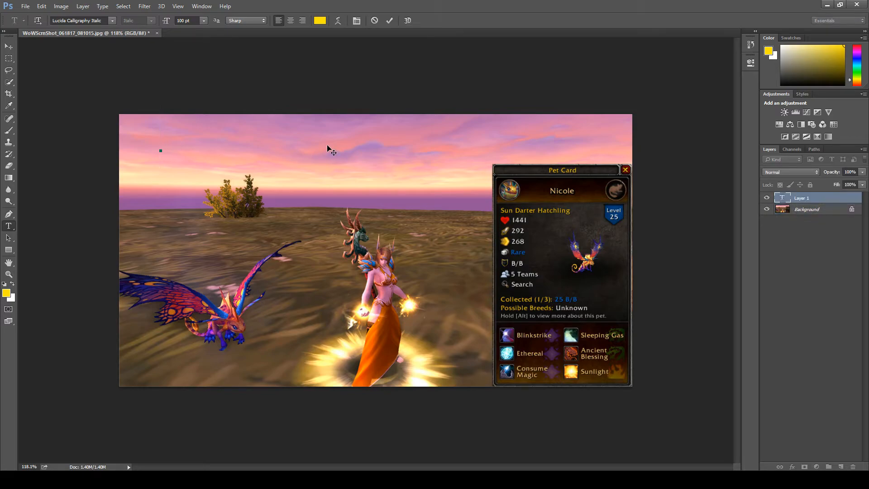
{"action": "type", "text": "Sun"}
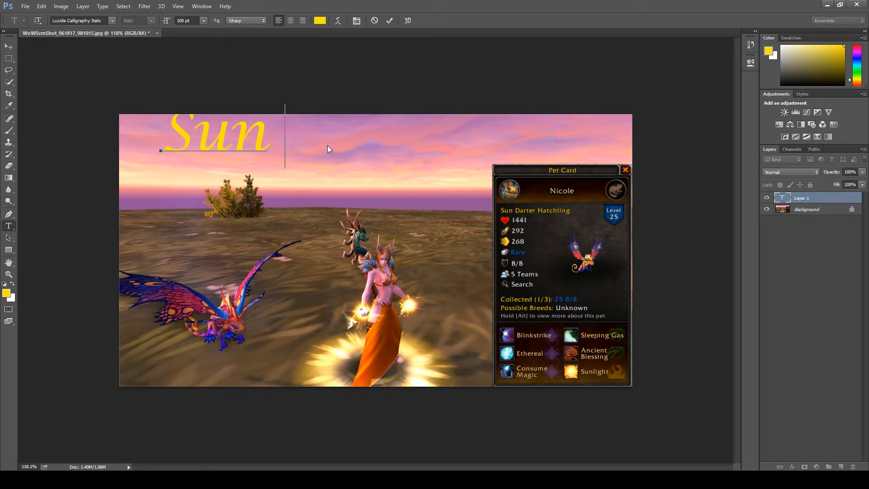
{"action": "type", "text": " Darter Hatchlin"}
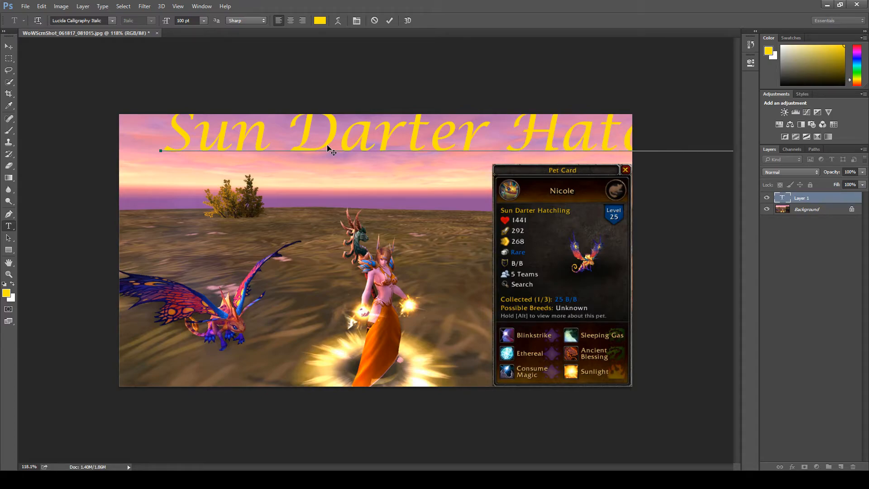
{"action": "left_click", "coordinate": [511, 129]}
{"action": "key", "text": "Return"}
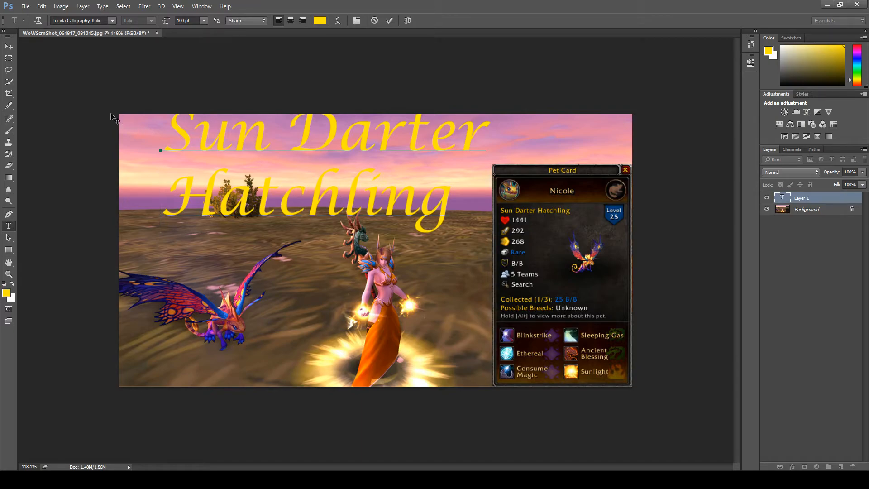
Step: Move the two-line title fully inside the image's upper edge and shift it right until "Hatchling" ends beside the Pet Card
{"action": "left_click", "coordinate": [13, 48]}
{"action": "mouse_move", "coordinate": [291, 125]}
{"action": "left_mouse_down"}
{"action": "mouse_move", "coordinate": [334, 145]}
{"action": "mouse_move", "coordinate": [323, 138]}
{"action": "left_mouse_up"}
{"action": "key", "text": "Up"}
{"action": "key", "text": "Right"}
{"action": "key", "text": "Right"}
{"action": "key", "text": "Right"}
{"action": "key", "text": "Right"}
{"action": "key", "text": "Right"}
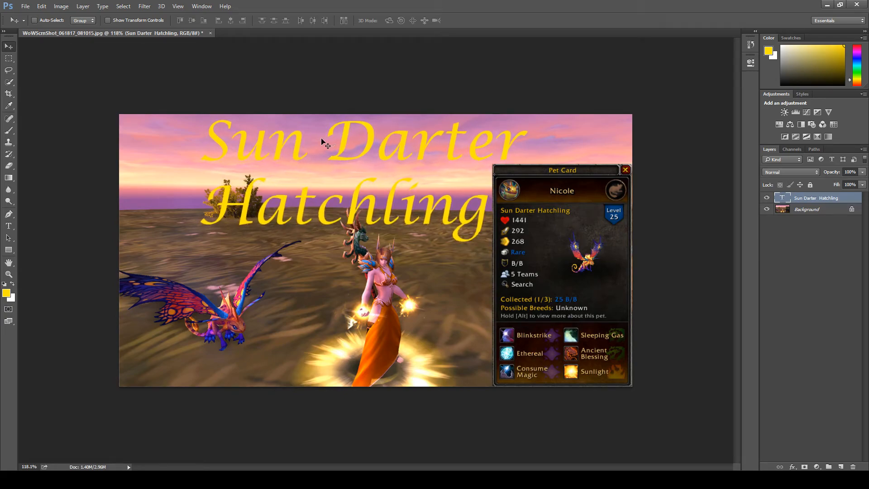
{"action": "key", "text": "Up"}
{"action": "key", "text": "Right"}
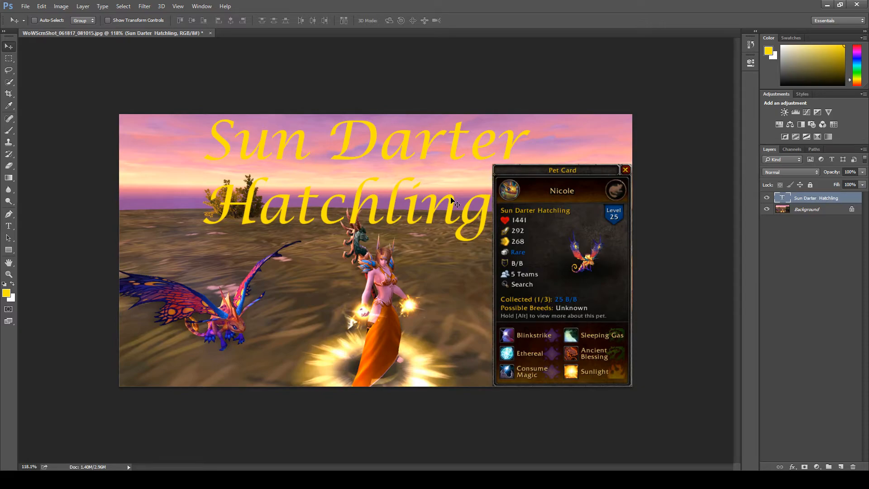
{"action": "scroll", "coordinate": [484, 236], "scroll_direction": "down", "scroll_amount": 5}
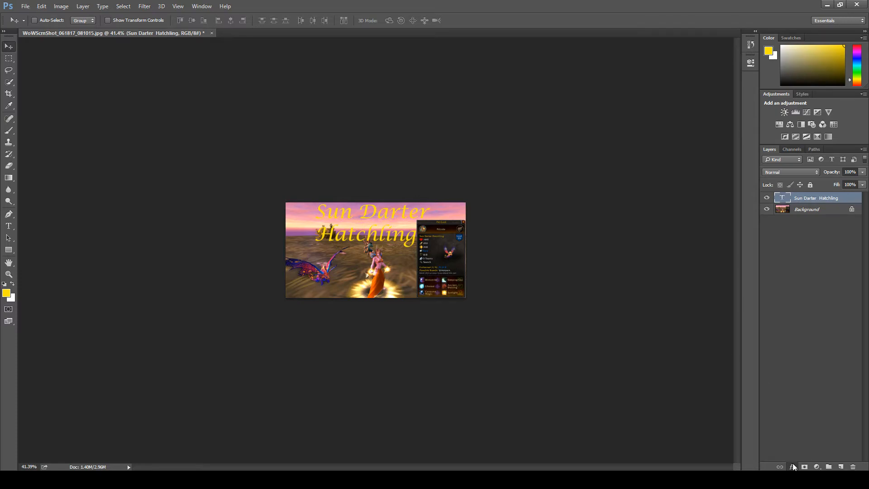
{"action": "left_click", "coordinate": [807, 391]}
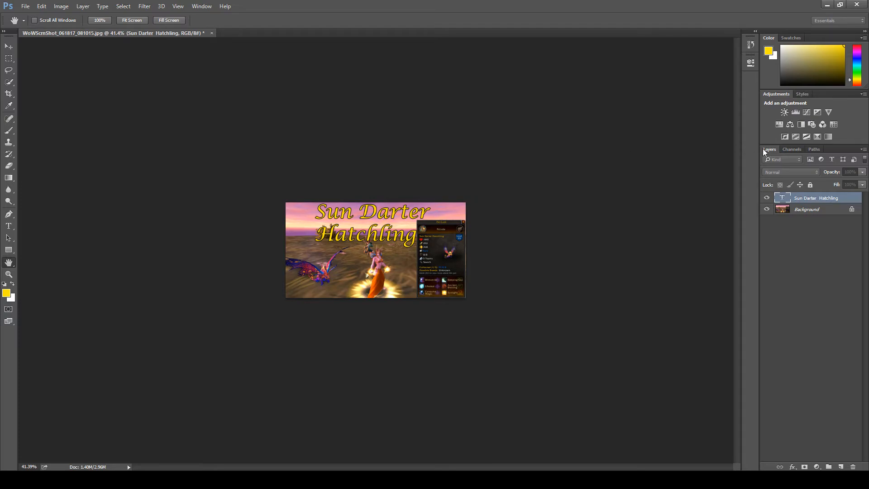
{"action": "left_click", "coordinate": [782, 141]}
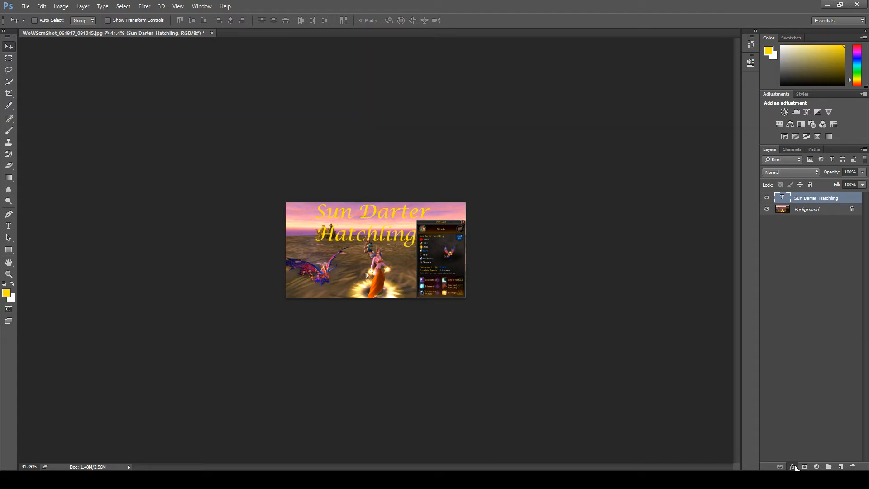
Step: Add a black Stroke effect to the Sun Darter Hatchling text layer, trying different positions and widths, and set its size to 2
{"action": "left_click", "coordinate": [806, 394]}
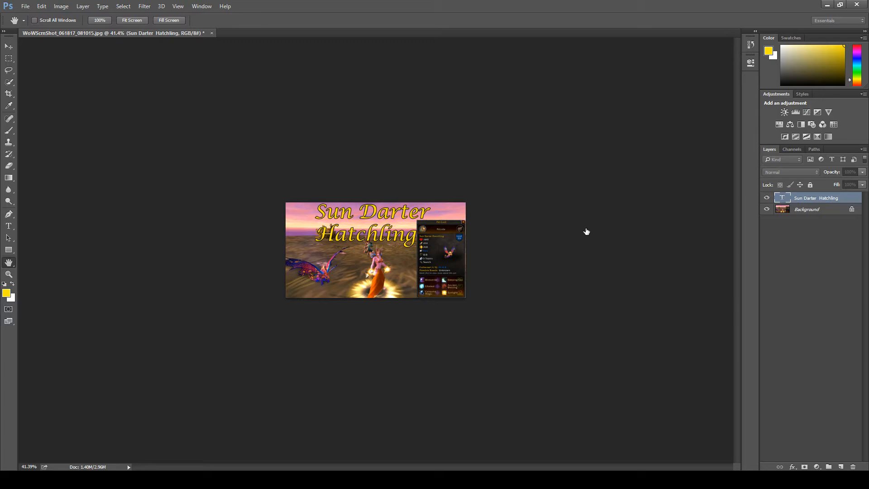
{"action": "left_click", "coordinate": [608, 189]}
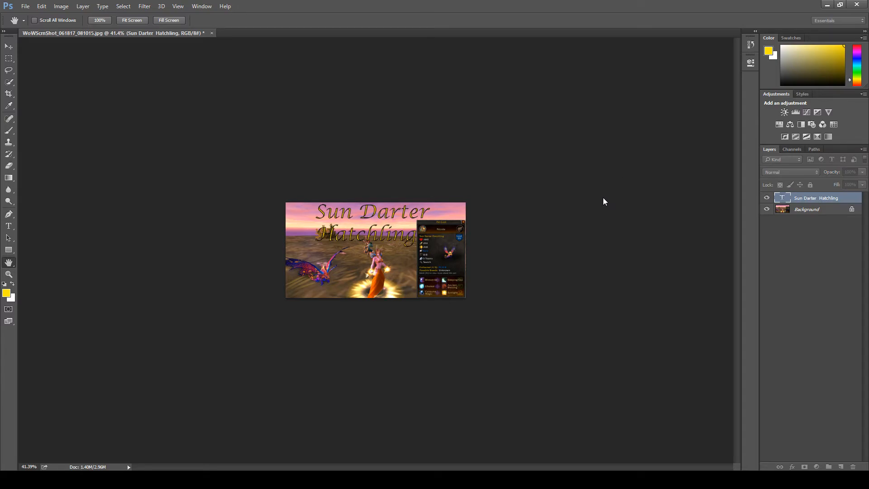
{"action": "left_click", "coordinate": [608, 187]}
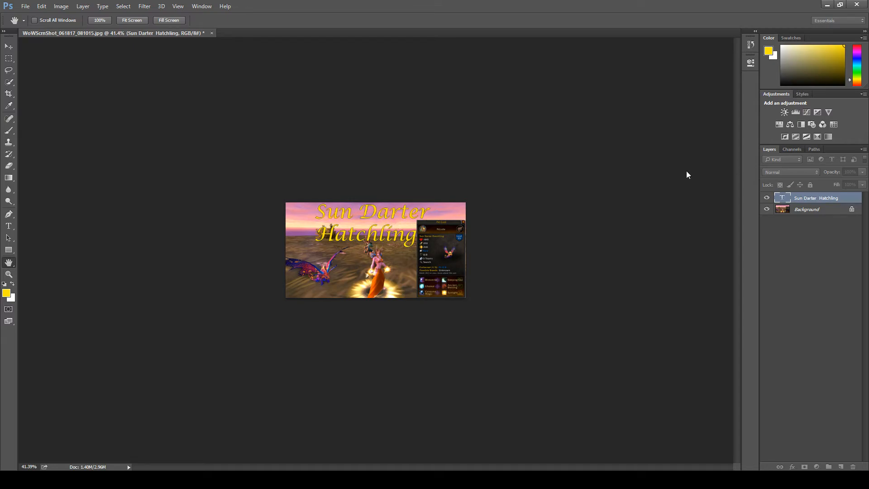
{"action": "left_click", "coordinate": [643, 166]}
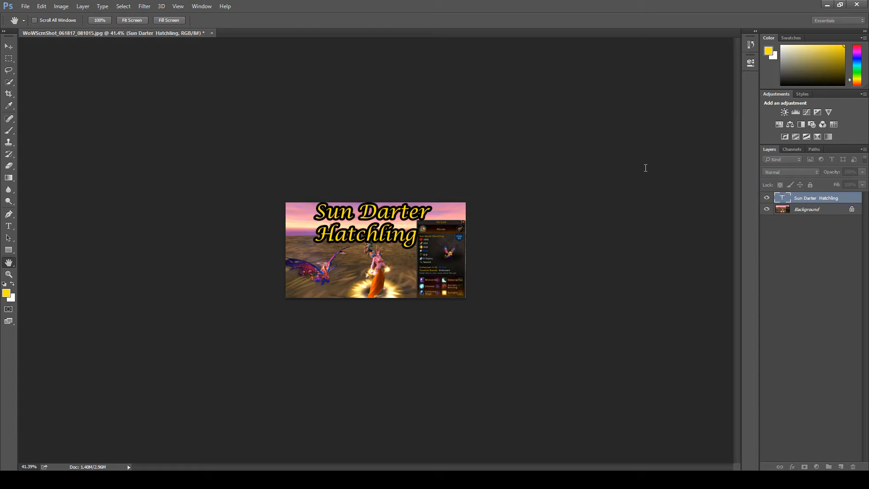
{"action": "left_click", "coordinate": [508, 230]}
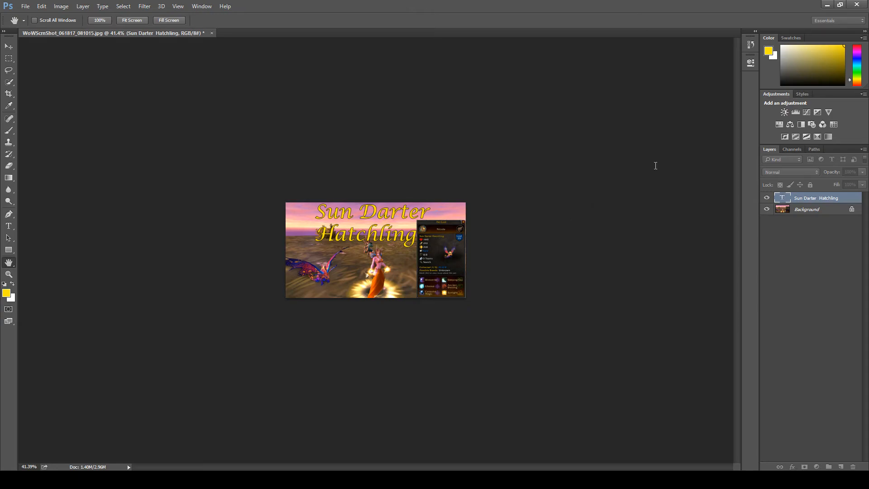
{"action": "left_click", "coordinate": [639, 167]}
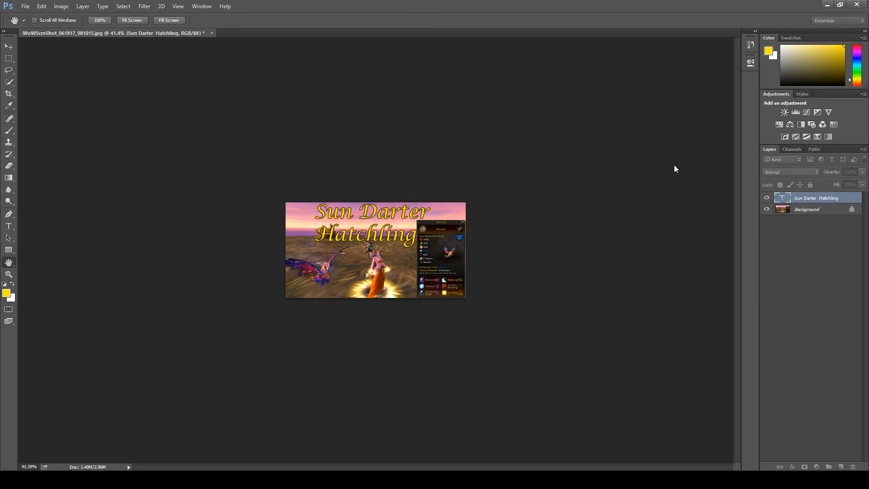
{"action": "left_click", "coordinate": [639, 167]}
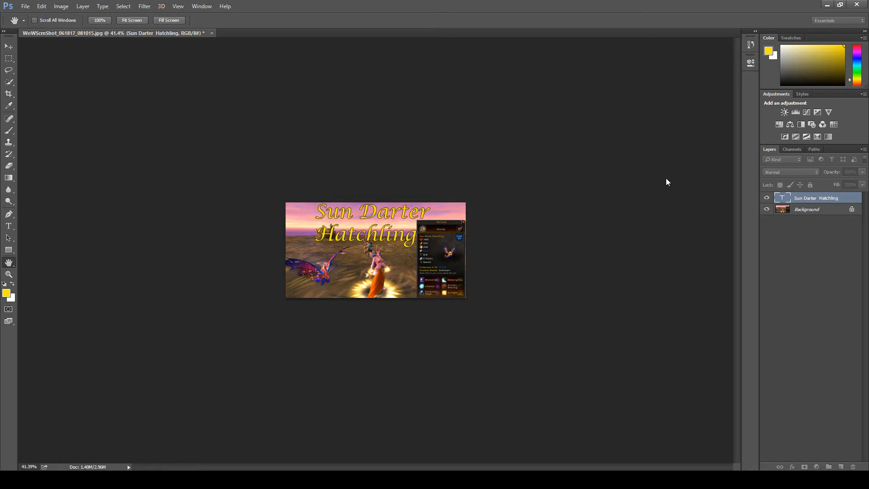
{"action": "type", "text": "3"}
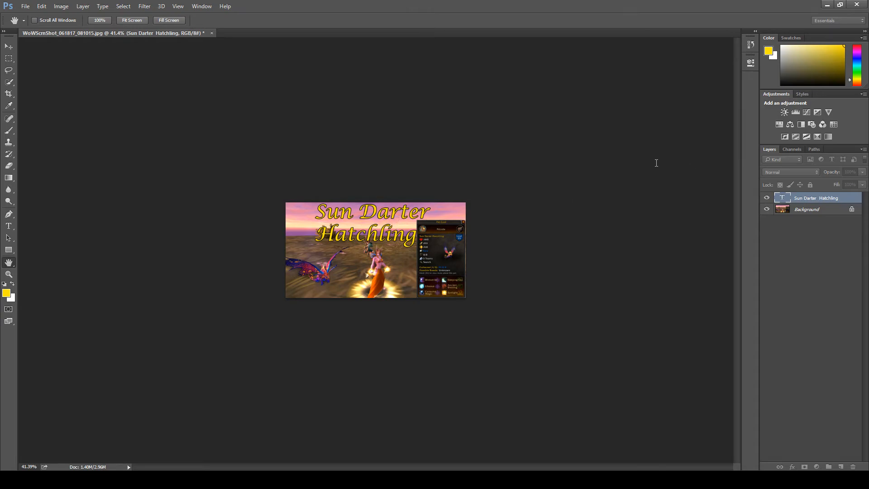
{"action": "type", "text": "2"}
{"action": "key", "text": "v"}
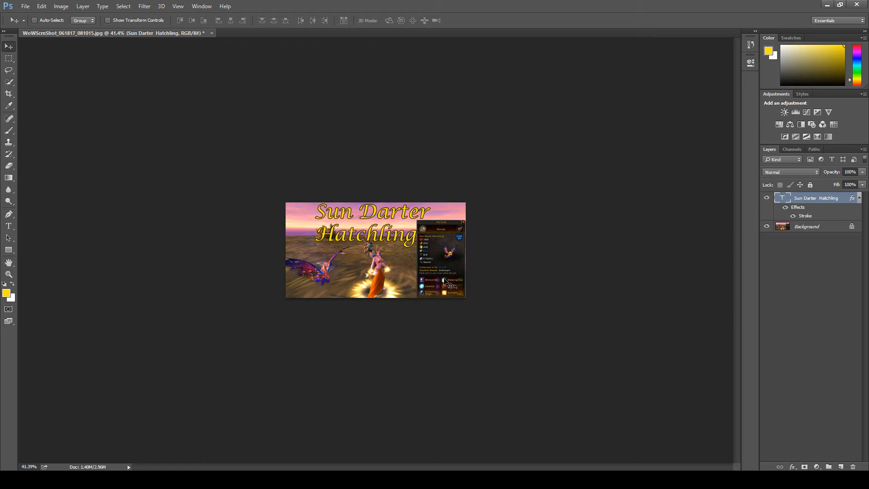
Step: Nudge the outlined title in small increments to sit slightly lower and farther right, with "Hatchling" ending at the Pet Card's edge
{"action": "scroll", "coordinate": [445, 279], "scroll_direction": "up", "scroll_amount": 3}
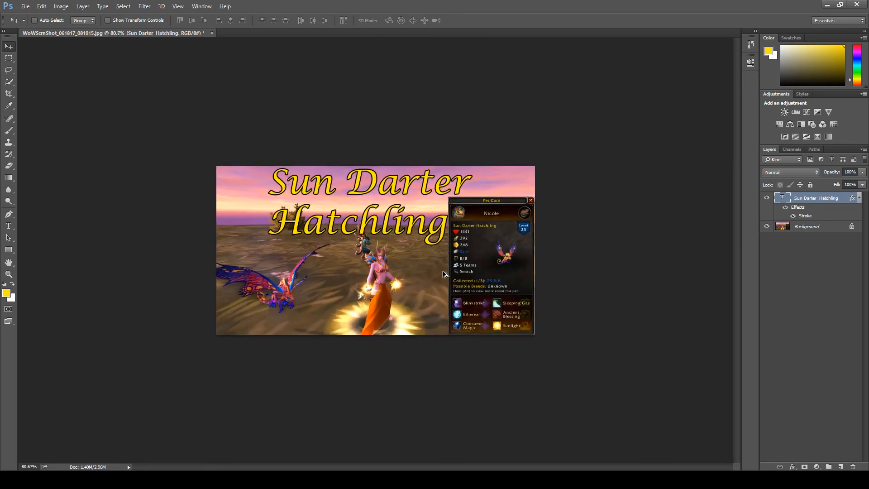
{"action": "scroll", "coordinate": [444, 274], "scroll_direction": "down", "scroll_amount": 3}
{"action": "key", "text": "alt"}
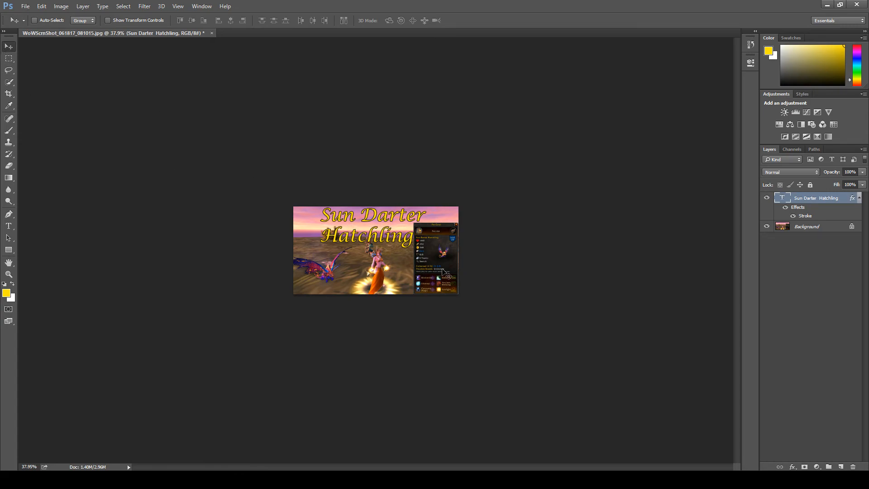
{"action": "key", "text": "Right"}
{"action": "key", "text": "Right"}
{"action": "key", "text": "Right"}
{"action": "key", "text": "Right"}
{"action": "key", "text": "Right"}
{"action": "key", "text": "Down"}
{"action": "key", "text": "Down"}
{"action": "key", "text": "Down"}
{"action": "key", "text": "Down"}
{"action": "key", "text": "Down"}
{"action": "key", "text": "Right"}
{"action": "key", "text": "Right"}
{"action": "key", "text": "Right"}
{"action": "key", "text": "Right"}
{"action": "key", "text": "Right"}
{"action": "key", "text": "Right"}
{"action": "key", "text": "Right"}
{"action": "key", "text": "Right"}
{"action": "key", "text": "Right"}
{"action": "key", "text": "Right"}
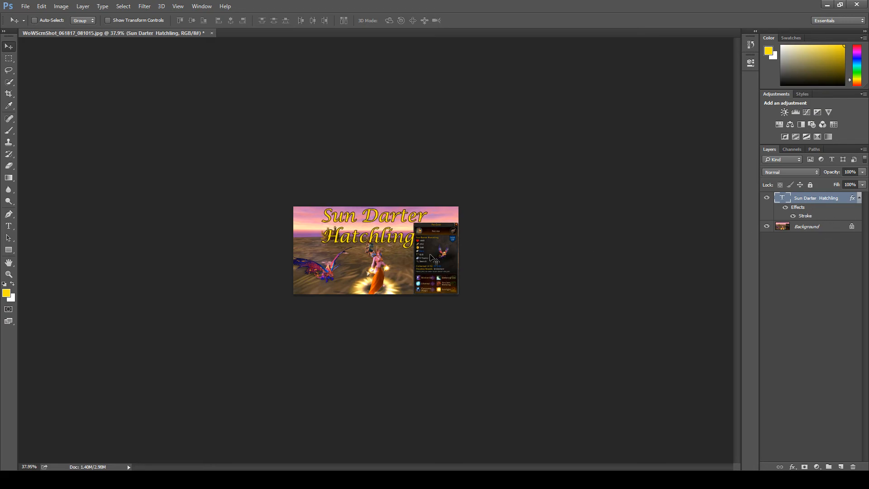
{"action": "key", "text": "Left"}
{"action": "key", "text": "Left"}
{"action": "key", "text": "Left"}
{"action": "key", "text": "Left"}
{"action": "key", "text": "Left"}
{"action": "key", "text": "Left"}
{"action": "key", "text": "Left"}
{"action": "key", "text": "Left"}
{"action": "key", "text": "Left"}
{"action": "key", "text": "Left"}
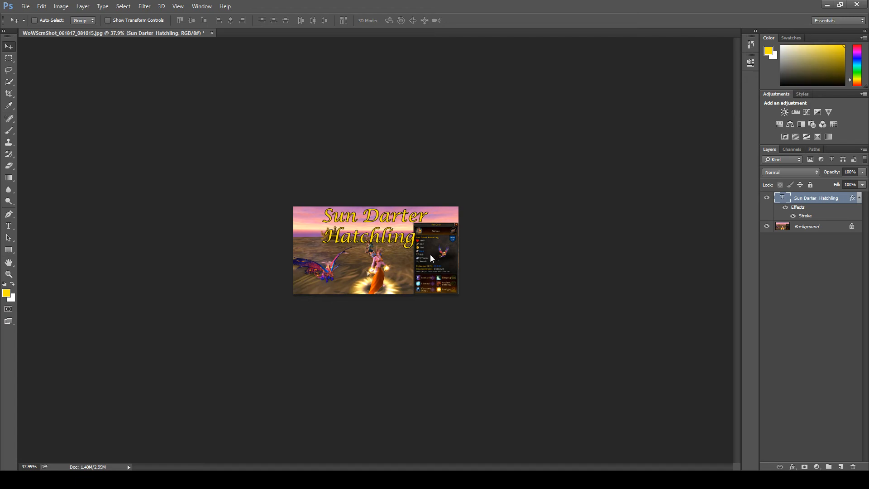
{"action": "key", "text": "Down"}
{"action": "key", "text": "Down"}
{"action": "key", "text": "Down"}
{"action": "key", "text": "Down"}
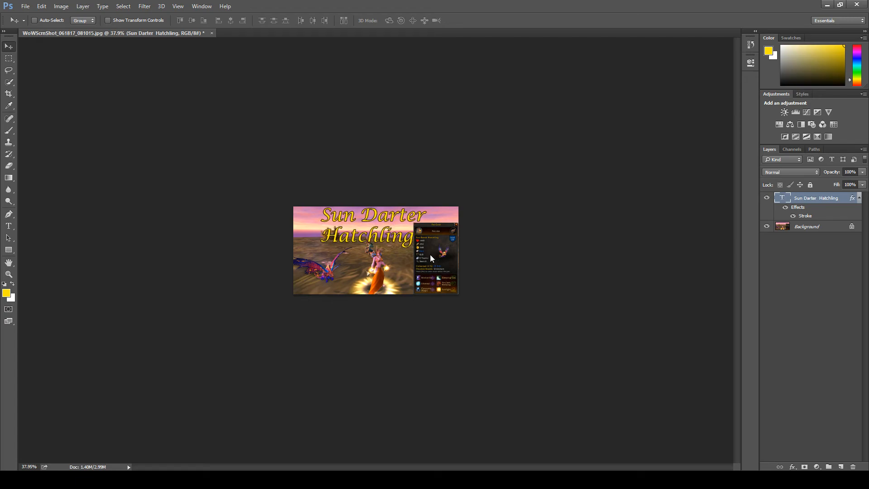
{"action": "key", "text": "Left"}
{"action": "key", "text": "Left"}
{"action": "key", "text": "Left"}
{"action": "key", "text": "Left"}
{"action": "key", "text": "Left"}
{"action": "key", "text": "Left"}
{"action": "key", "text": "Left"}
{"action": "key", "text": "Left"}
{"action": "key", "text": "Left"}
{"action": "key", "text": "Left"}
{"action": "key", "text": "Left"}
{"action": "key", "text": "Left"}
{"action": "key", "text": "Left"}
{"action": "key", "text": "Left"}
{"action": "key", "text": "Left"}
{"action": "key", "text": "Left"}
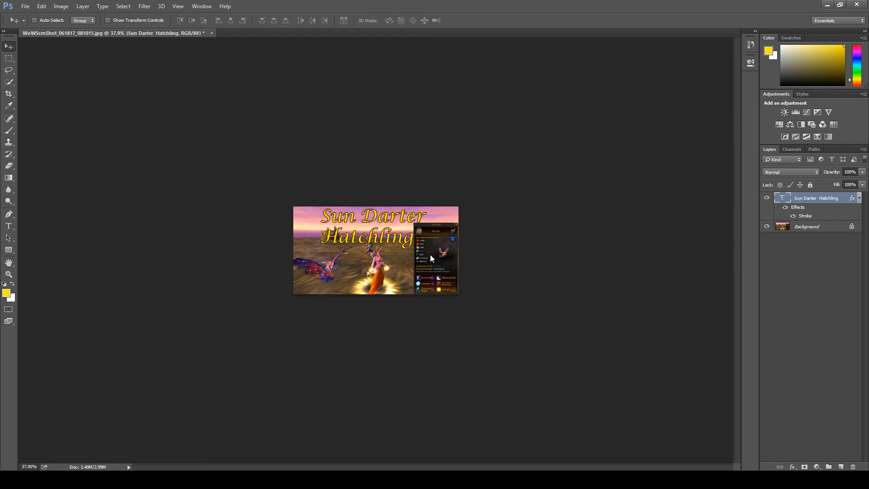
{"action": "key", "text": "Right"}
{"action": "key", "text": "Right"}
{"action": "key", "text": "Right"}
{"action": "key", "text": "Right"}
{"action": "key", "text": "Right"}
{"action": "key", "text": "Right"}
{"action": "key", "text": "Right"}
{"action": "key", "text": "Right"}
{"action": "key", "text": "Right"}
{"action": "key", "text": "Right"}
{"action": "key", "text": "Right"}
{"action": "key", "text": "Right"}
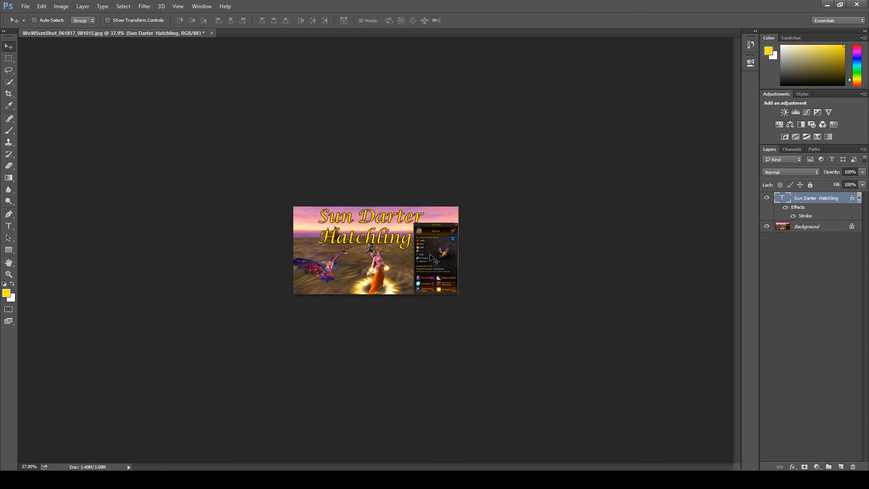
{"action": "key", "text": "Right"}
{"action": "key", "text": "Right"}
{"action": "key", "text": "Right"}
{"action": "key", "text": "Right"}
{"action": "key", "text": "Right"}
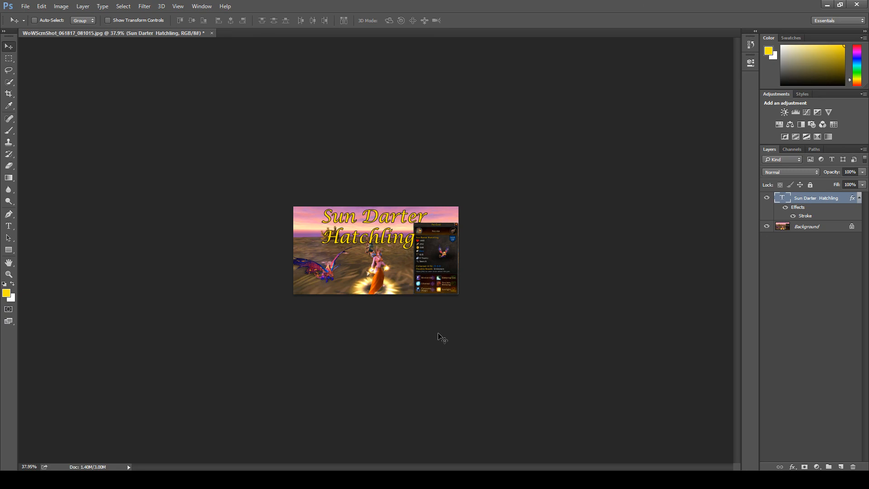
{"action": "key", "text": "alt+Tab"}
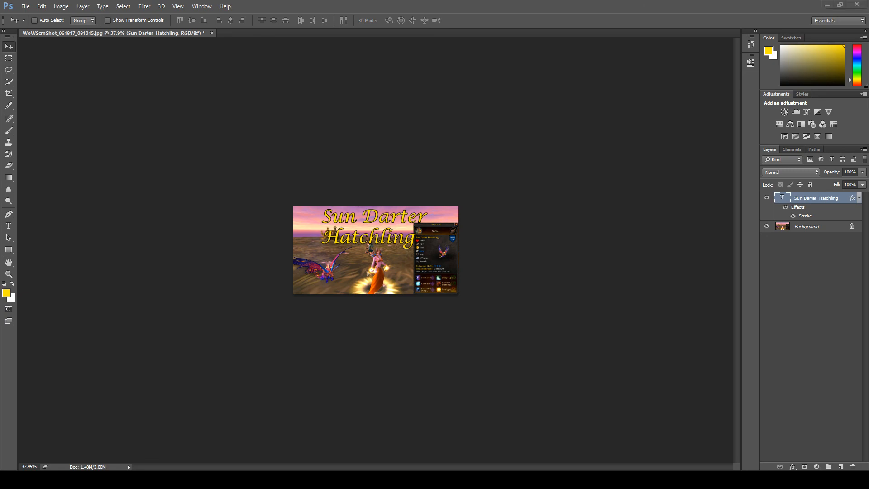